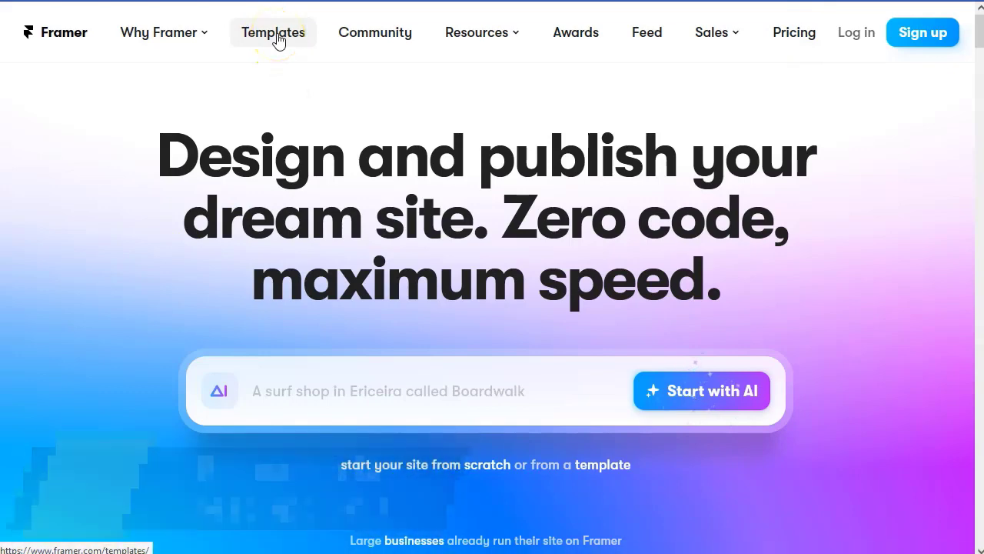
{"action": "mouse_move", "coordinate": [516, 37]}
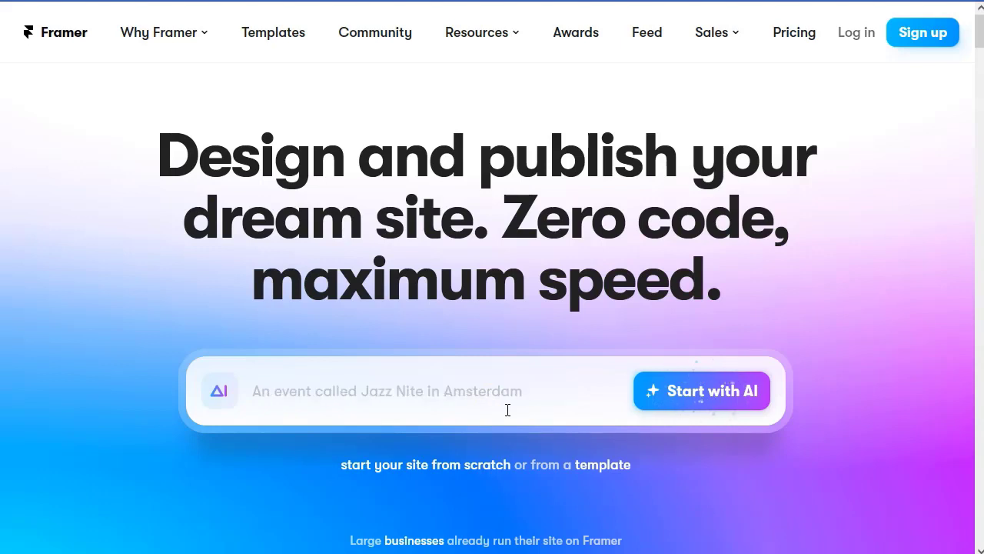
{"action": "left_click", "coordinate": [478, 409]}
Enter the Spanish opening line describing a single-page e-commerce site selling Canva templates
{"action": "left_click", "coordinate": [756, 395]}
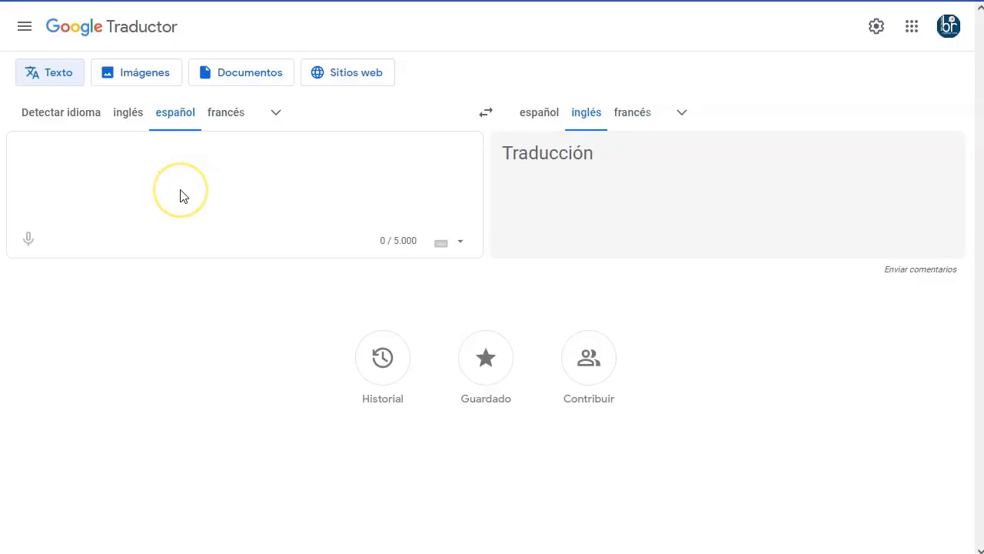
{"action": "left_click", "coordinate": [182, 195]}
{"action": "type", "text": "Web de un"}
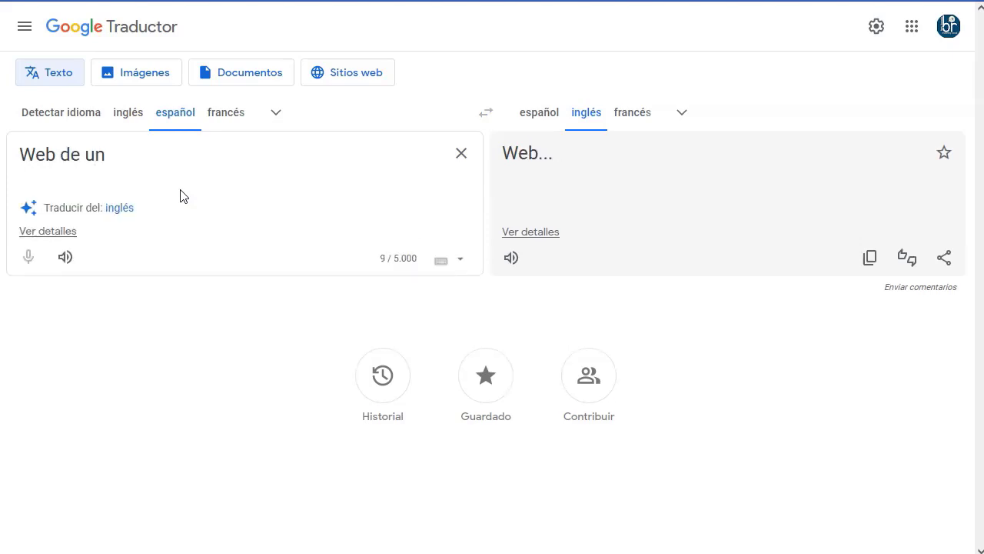
{"action": "type", "text": "a sola p"}
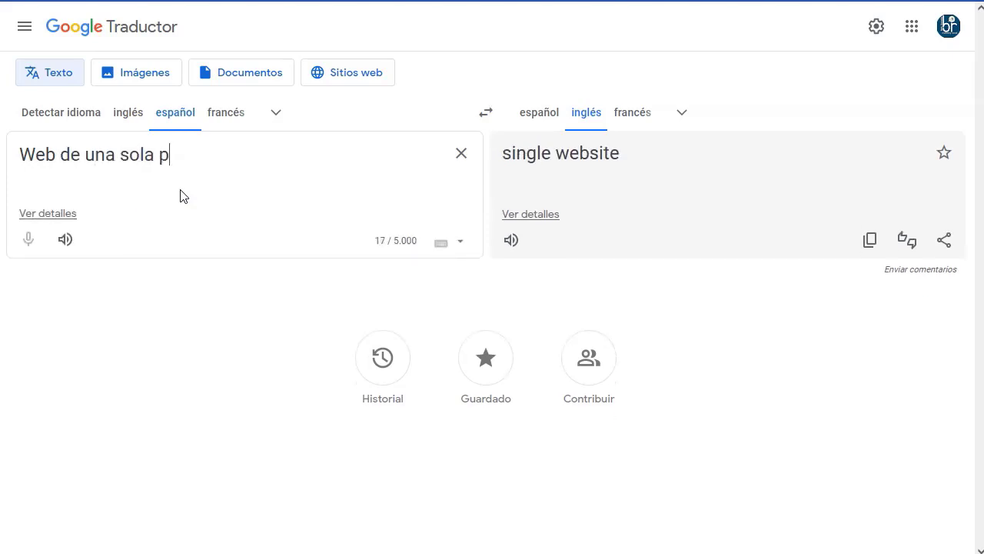
{"action": "type", "text": "agina para vender"}
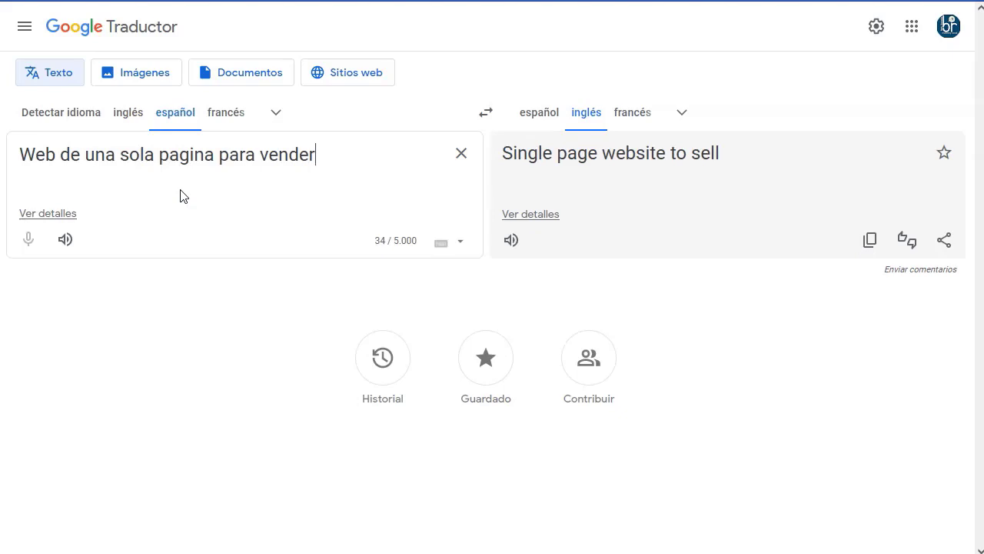
{"action": "type", "text": " template"}
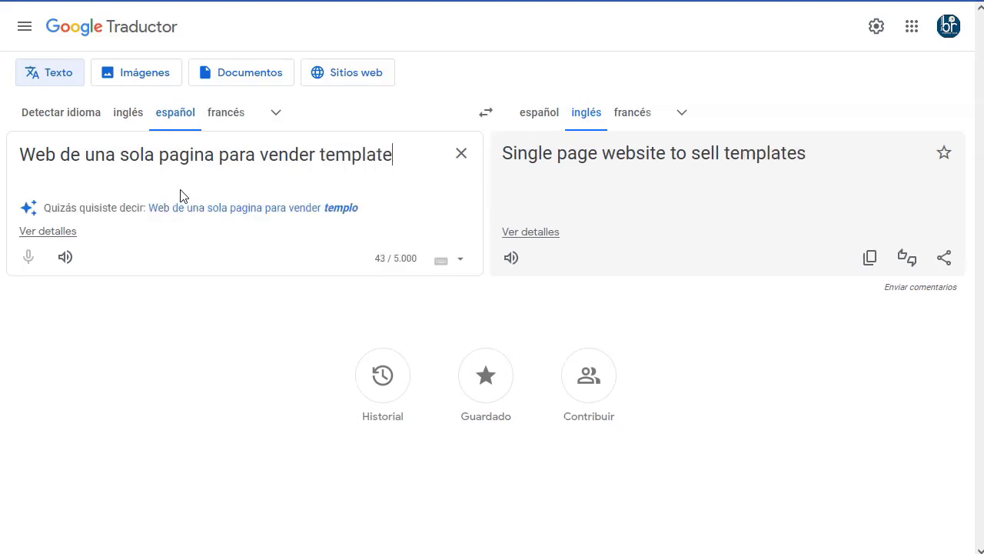
{"action": "type", "text": " de canva para "}
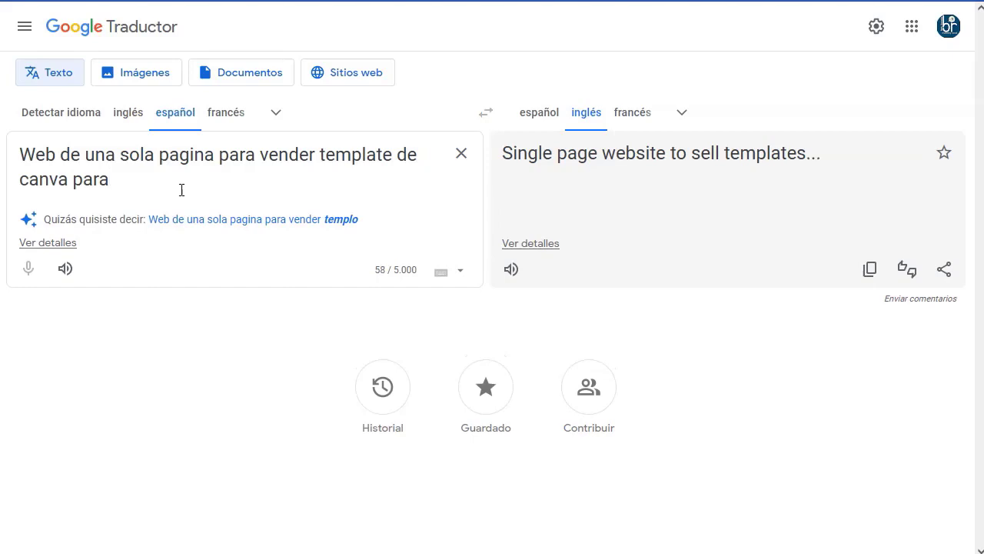
{"action": "type", "text": "e-commerce. "}
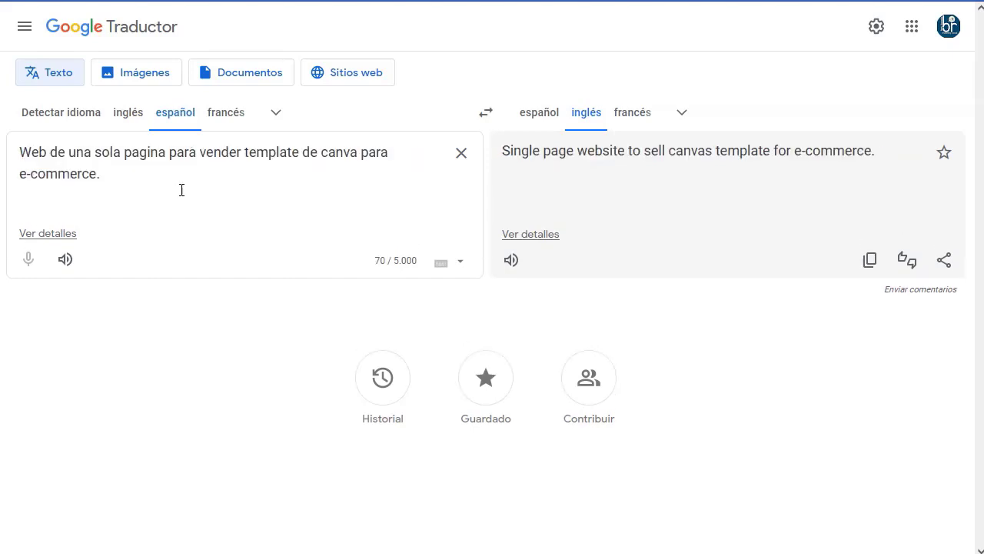
{"action": "type", "text": "Una secc"}
{"action": "type", "text": "ión para muestra de te"}
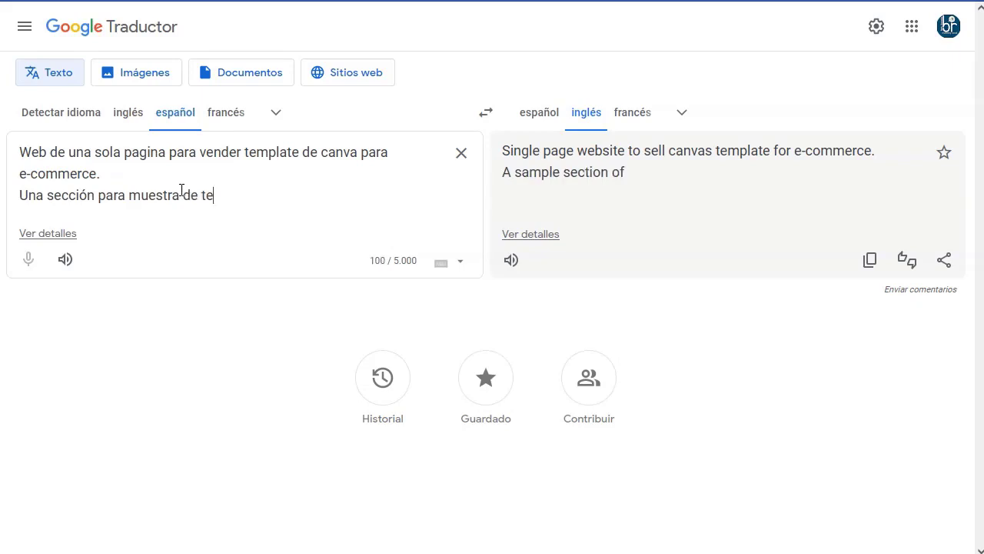
{"action": "type", "text": "mplates"}
Add Spanish lines for testimonials, a legal-links footer and a strong call to action to buy templates
{"action": "key", "text": "Return"}
{"action": "type", "text": "una sección para testimonio"}
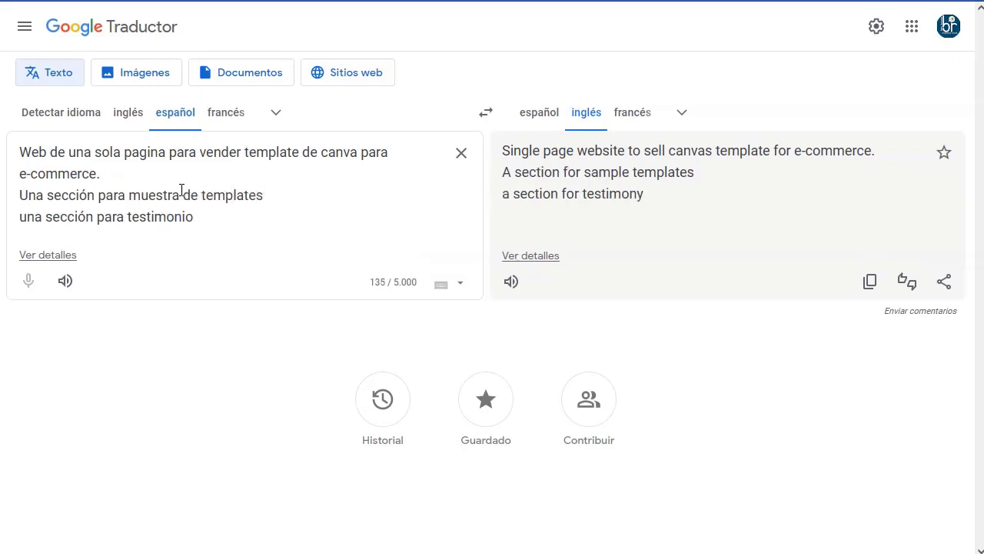
{"action": "type", "text": "s"}
{"action": "key", "text": "Return"}
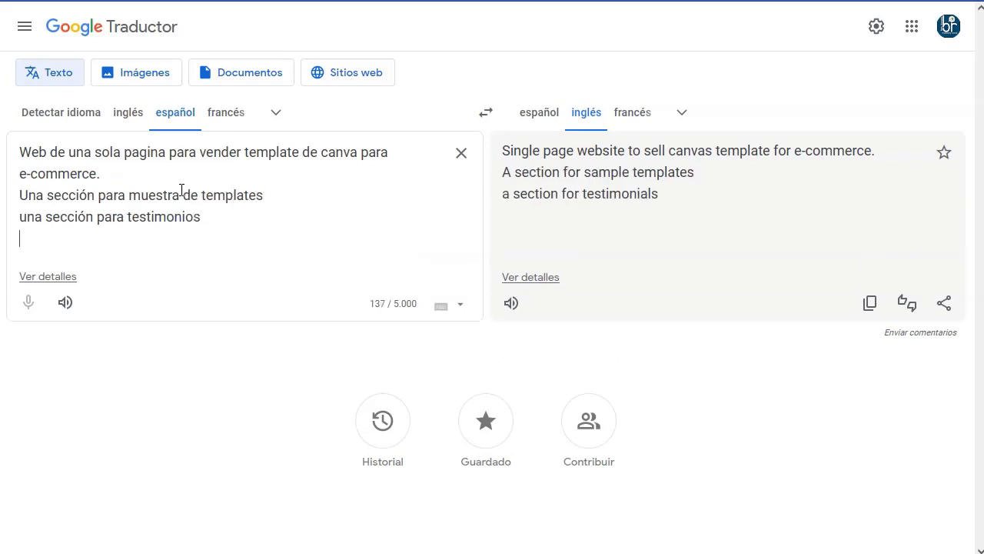
{"action": "type", "text": "un footer "}
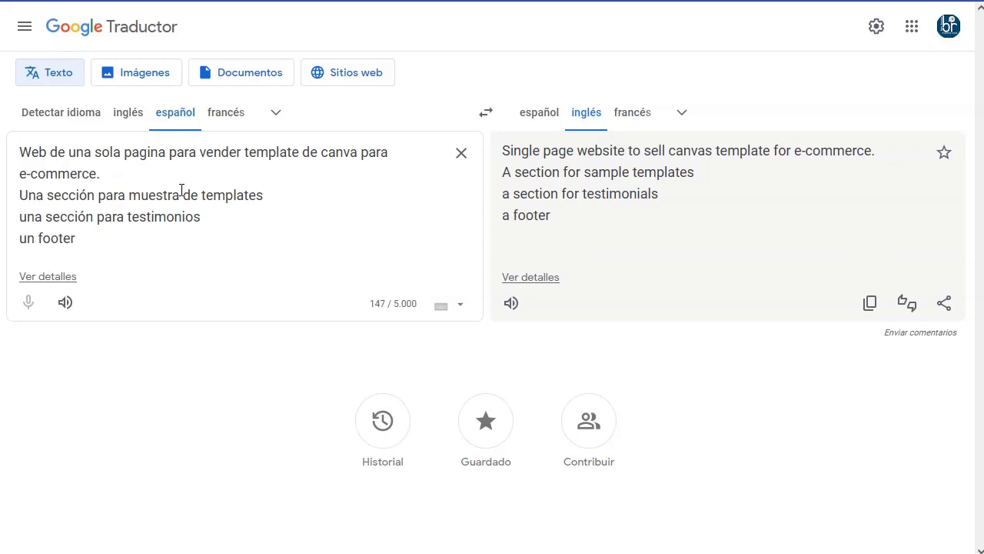
{"action": "type", "text": "con los enlace"}
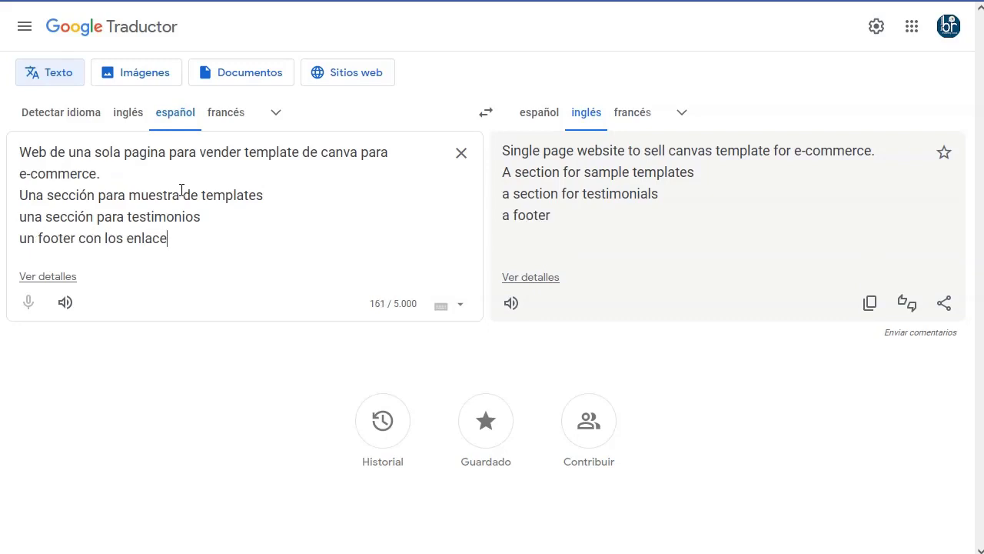
{"action": "type", "text": "s legales"}
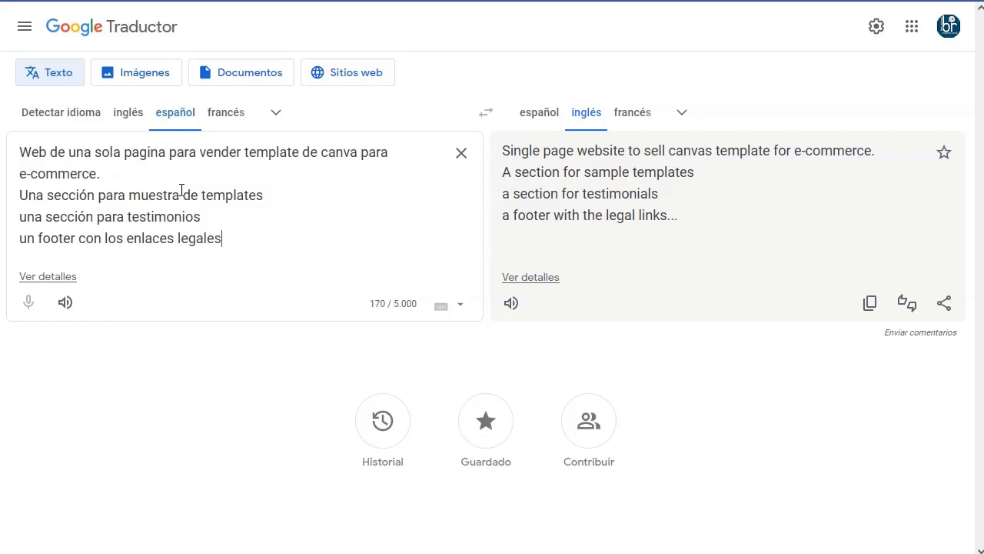
{"action": "key", "text": "Return"}
{"action": "type", "text": "Un "}
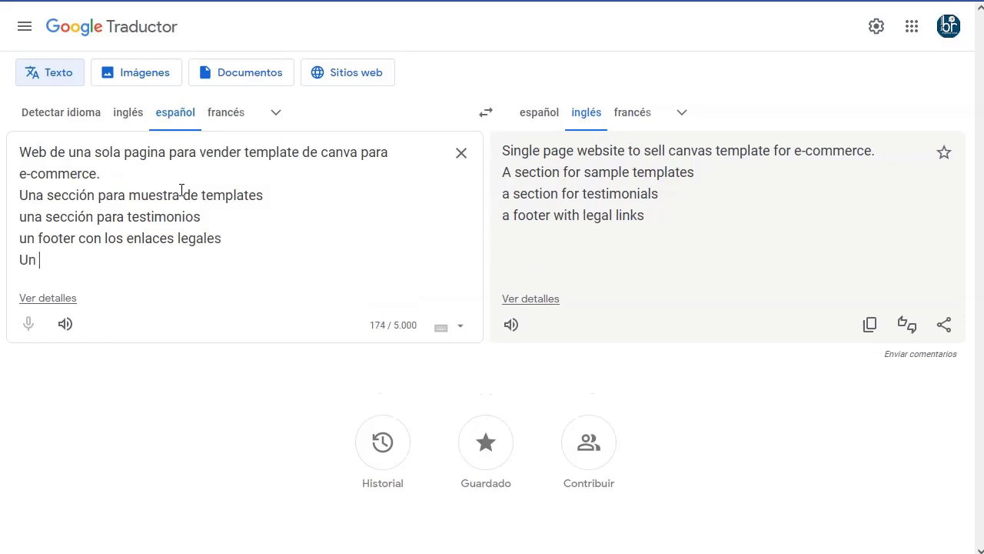
{"action": "type", "text": "fuerte llamado a la acción"}
{"action": "left_click", "coordinate": [39, 260]}
{"action": "type", "text": "fuerte"}
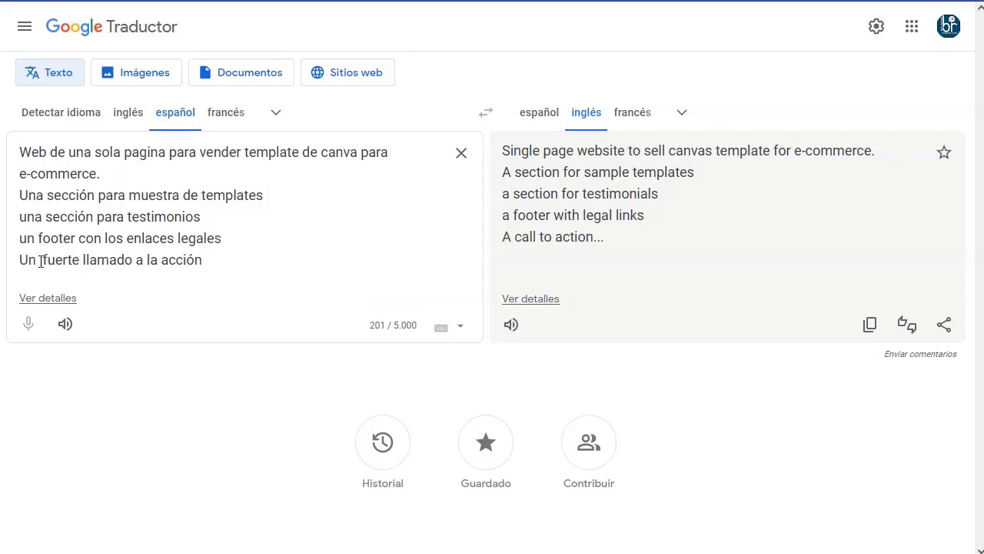
{"action": "left_click", "coordinate": [255, 260]}
{"action": "type", "text": "para "}
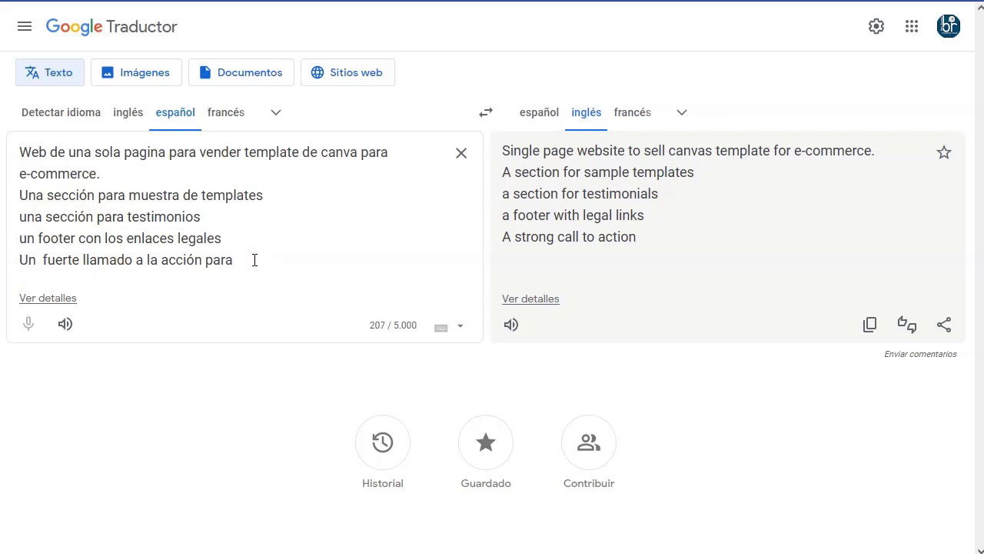
{"action": "type", "text": "qué compren nuestr"}
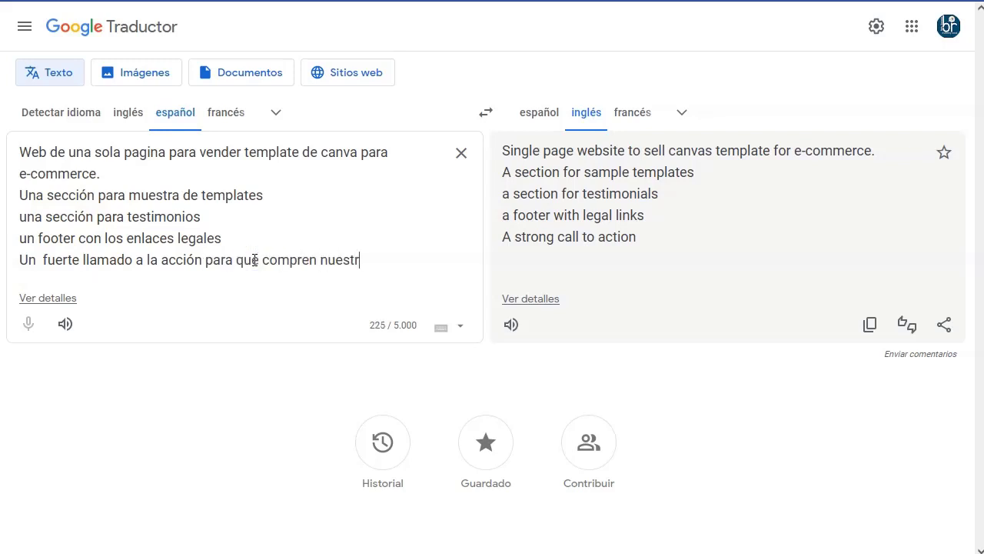
{"action": "type", "text": "as templates"}
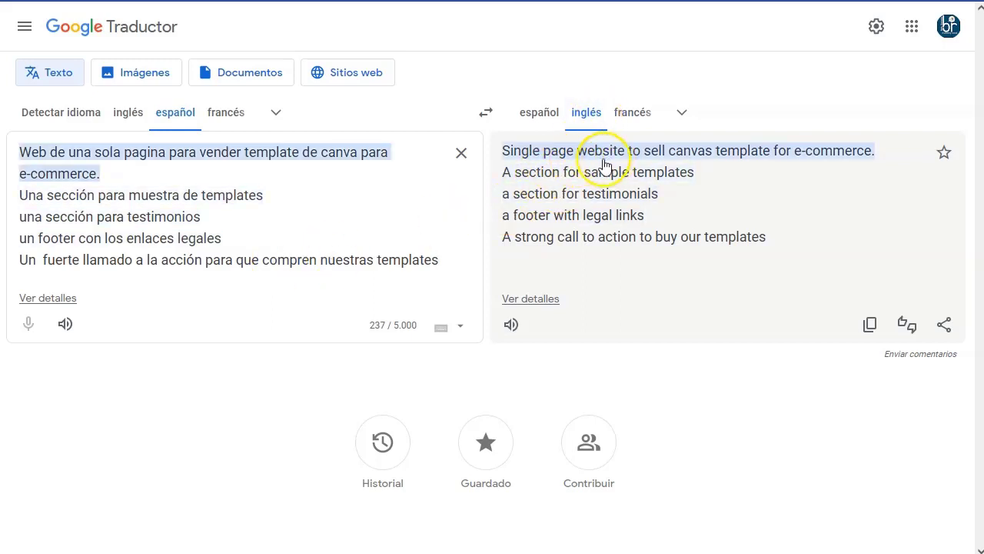
Paste the English translation into Framer's AI prompt and generate the Canvas Templates Sale page
{"action": "left_click", "coordinate": [870, 324]}
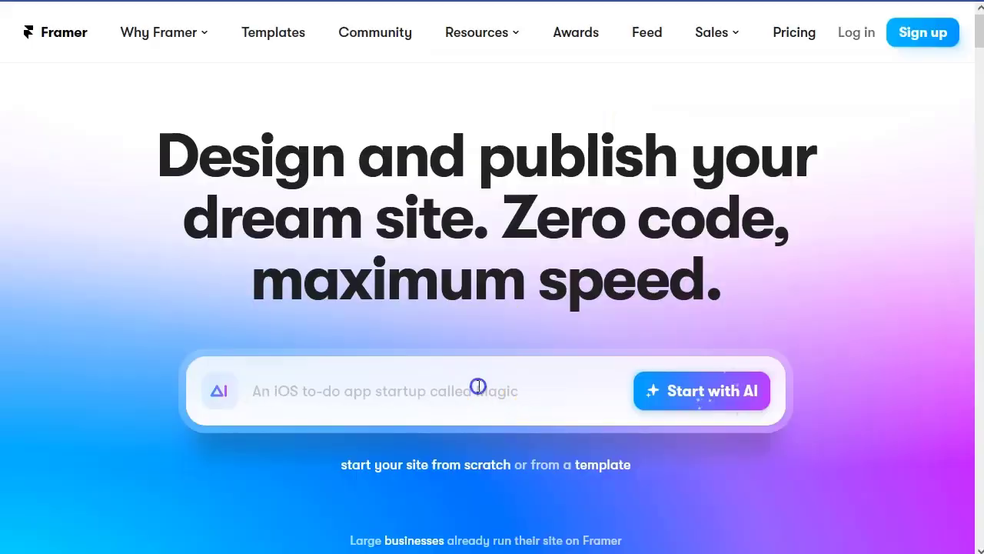
{"action": "left_click", "coordinate": [480, 387]}
{"action": "key", "text": "ctrl+v"}
{"action": "left_click", "coordinate": [690, 396]}
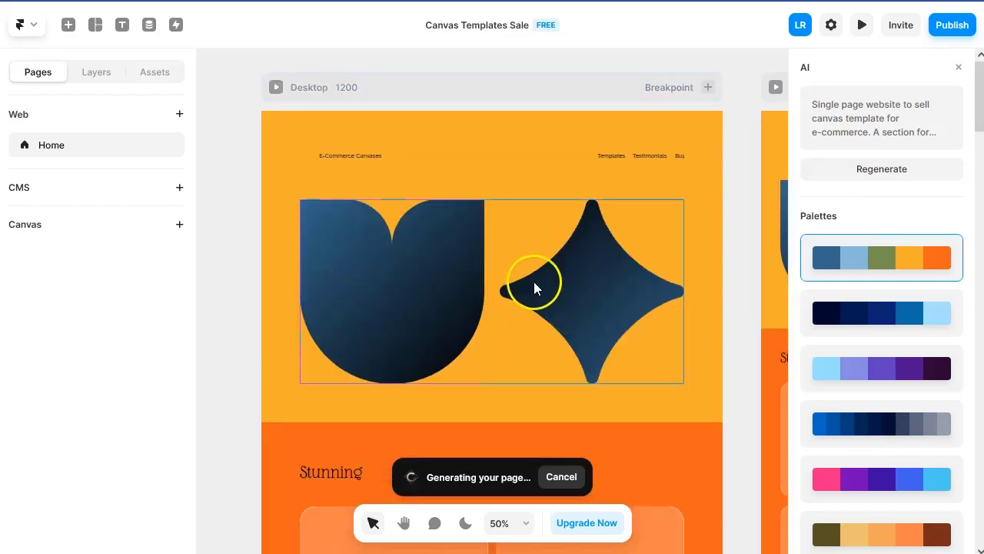
{"action": "scroll", "coordinate": [235, 290], "scroll_direction": "down", "scroll_amount": 3}
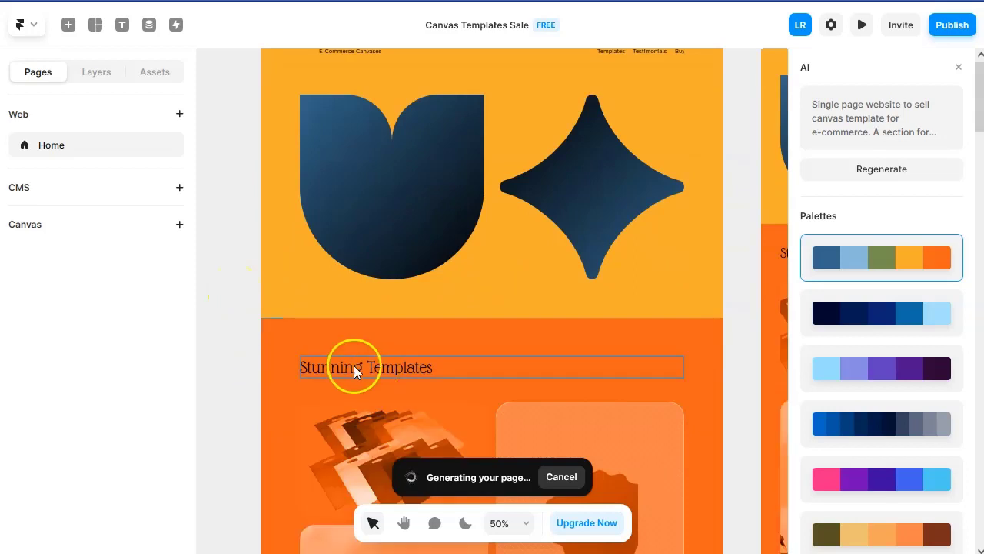
{"action": "scroll", "coordinate": [235, 308], "scroll_direction": "down", "scroll_amount": 2}
{"action": "scroll", "coordinate": [236, 307], "scroll_direction": "down", "scroll_amount": 2}
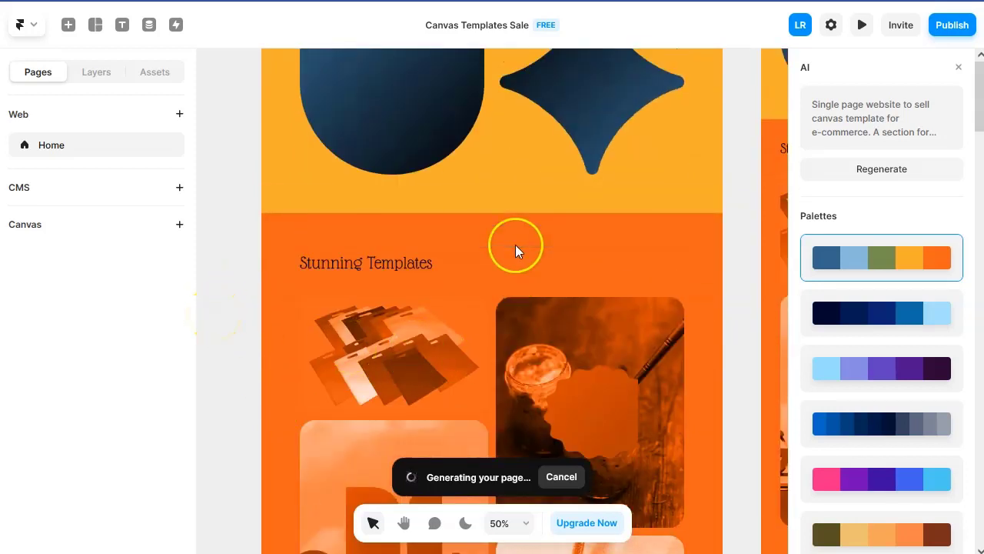
{"action": "scroll", "coordinate": [515, 245], "scroll_direction": "up", "scroll_amount": 4}
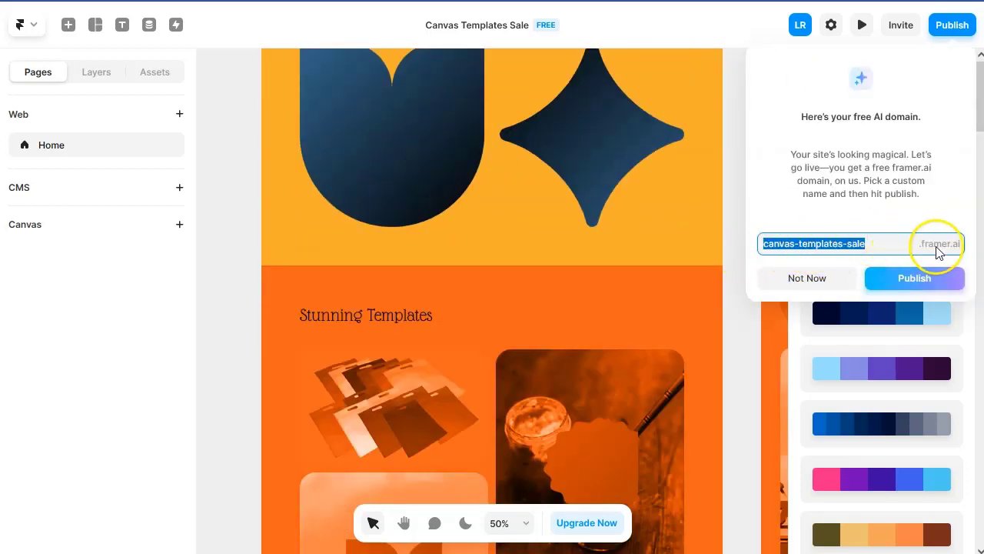
Dismiss the free domain offer and look over the generated page
{"action": "left_click", "coordinate": [836, 285]}
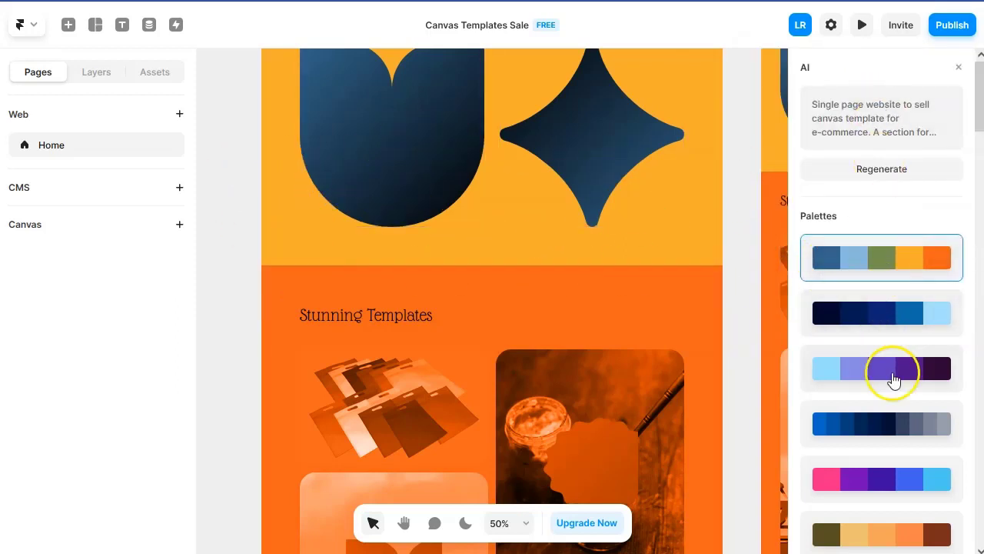
{"action": "scroll", "coordinate": [645, 259], "scroll_direction": "down", "scroll_amount": 10}
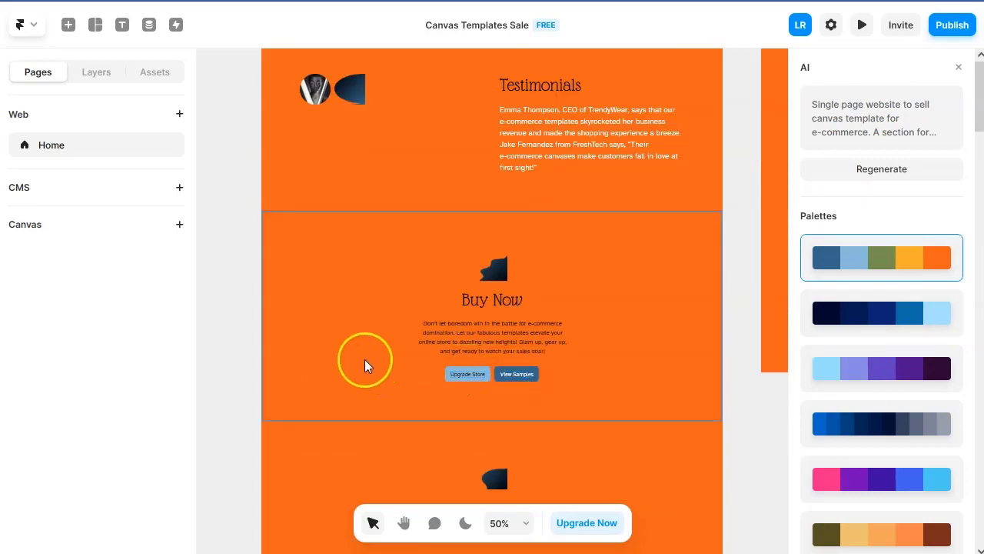
{"action": "scroll", "coordinate": [365, 359], "scroll_direction": "down", "scroll_amount": 2}
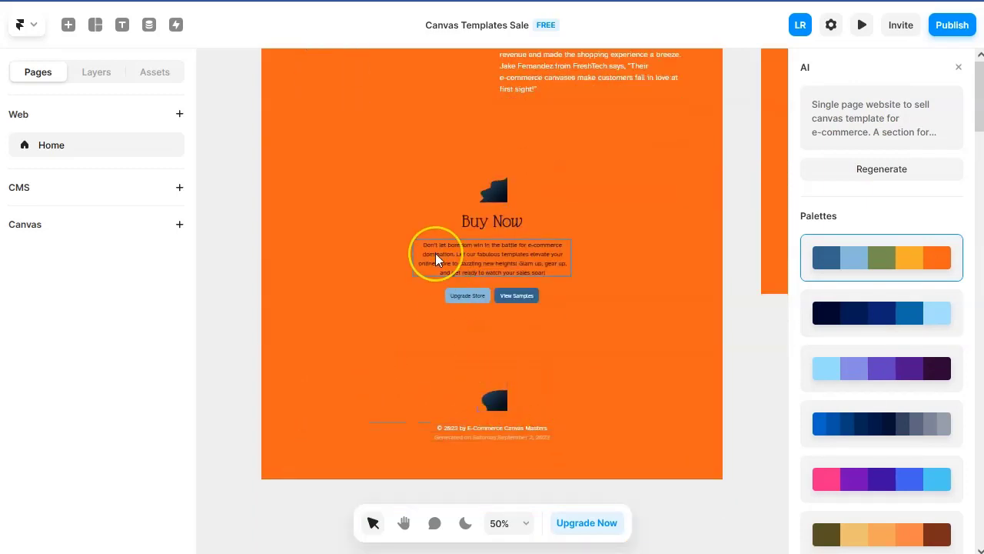
{"action": "scroll", "coordinate": [435, 260], "scroll_direction": "up", "scroll_amount": 2}
{"action": "scroll", "coordinate": [435, 260], "scroll_direction": "up", "scroll_amount": 5}
{"action": "scroll", "coordinate": [436, 260], "scroll_direction": "up", "scroll_amount": 3}
{"action": "scroll", "coordinate": [435, 260], "scroll_direction": "up", "scroll_amount": 3}
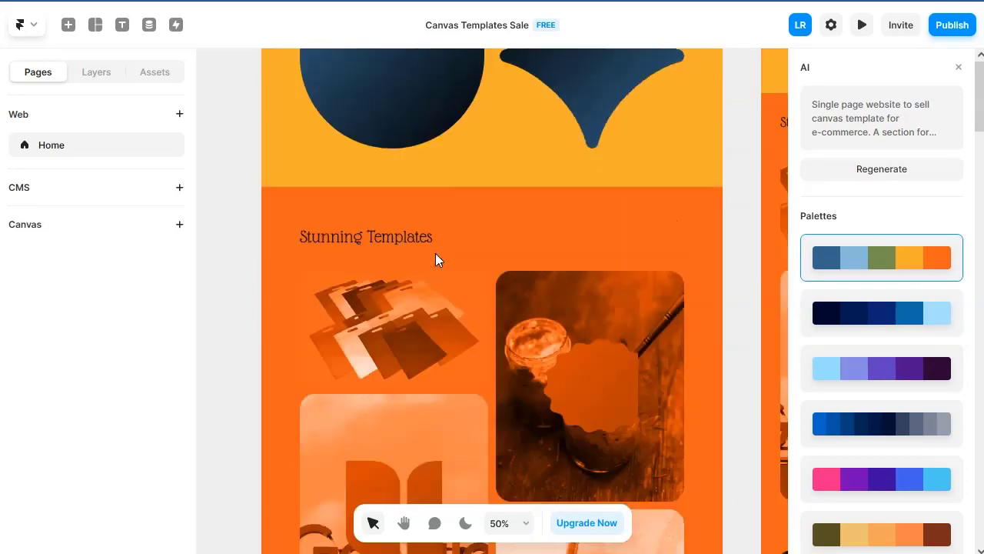
{"action": "scroll", "coordinate": [435, 260], "scroll_direction": "up", "scroll_amount": 3}
{"action": "scroll", "coordinate": [435, 259], "scroll_direction": "up", "scroll_amount": 1}
{"action": "scroll", "coordinate": [435, 260], "scroll_direction": "down", "scroll_amount": 2}
{"action": "scroll", "coordinate": [494, 367], "scroll_direction": "down", "scroll_amount": 1}
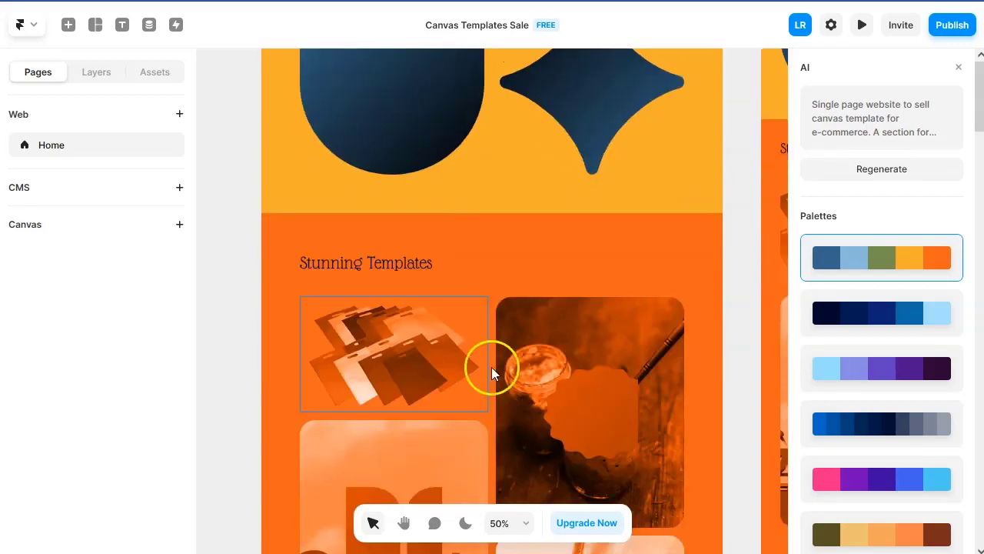
Try the dark blue and blue-purple palettes, then apply the orange-and-brown palette
{"action": "left_click", "coordinate": [869, 323]}
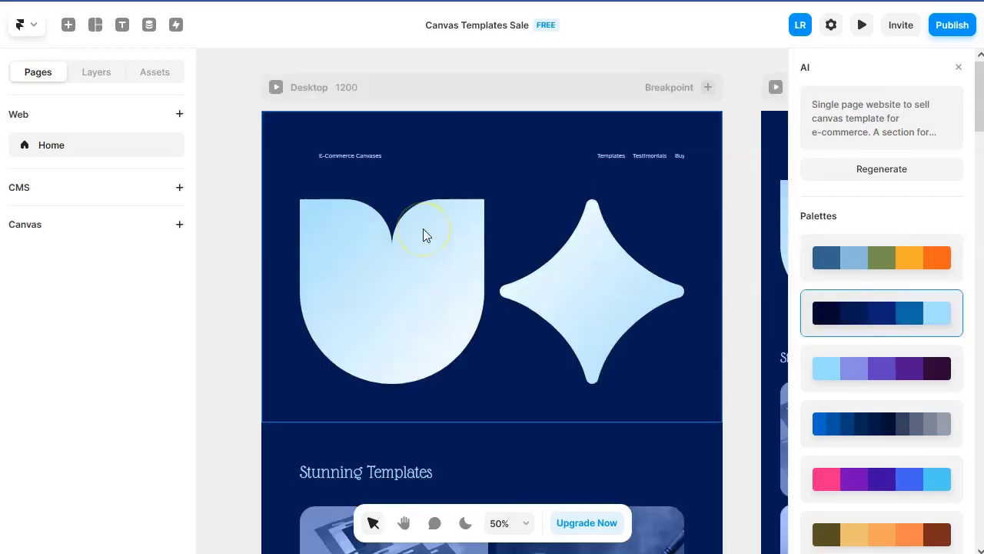
{"action": "scroll", "coordinate": [423, 228], "scroll_direction": "down", "scroll_amount": 2}
{"action": "scroll", "coordinate": [545, 308], "scroll_direction": "down", "scroll_amount": 2}
{"action": "scroll", "coordinate": [573, 361], "scroll_direction": "down", "scroll_amount": 2}
{"action": "scroll", "coordinate": [576, 378], "scroll_direction": "down", "scroll_amount": 1}
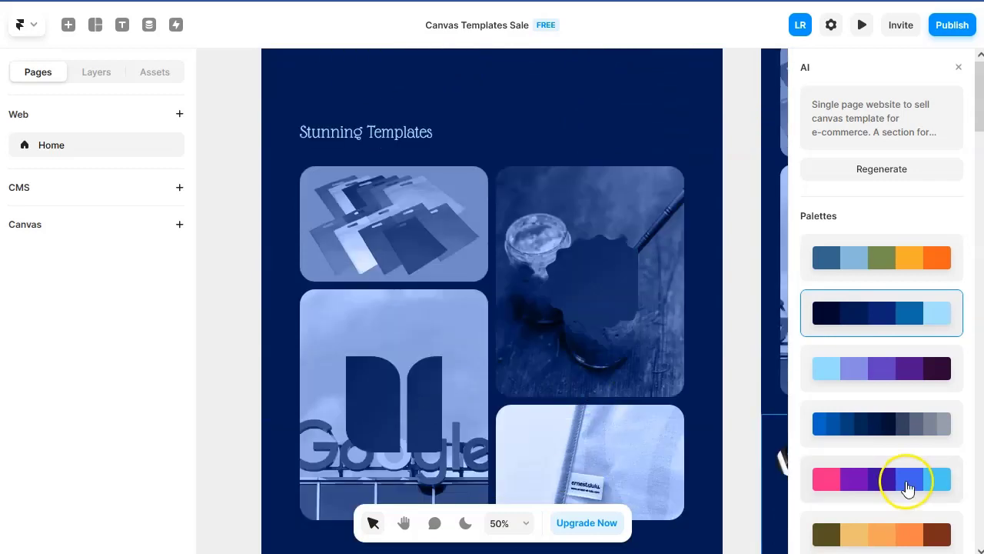
{"action": "left_click", "coordinate": [907, 485]}
{"action": "left_click", "coordinate": [880, 531]}
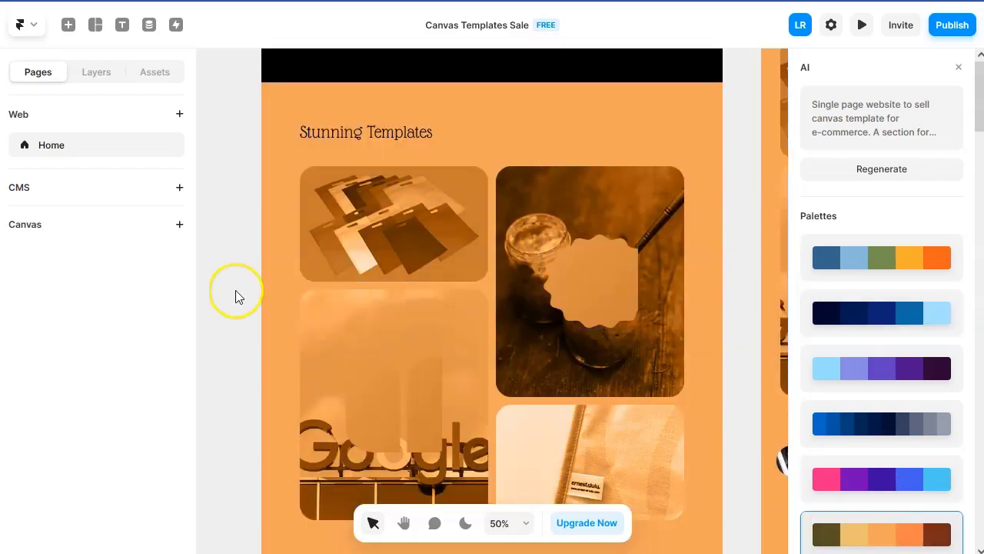
{"action": "scroll", "coordinate": [454, 220], "scroll_direction": "up", "scroll_amount": 2}
{"action": "scroll", "coordinate": [652, 149], "scroll_direction": "up", "scroll_amount": 3}
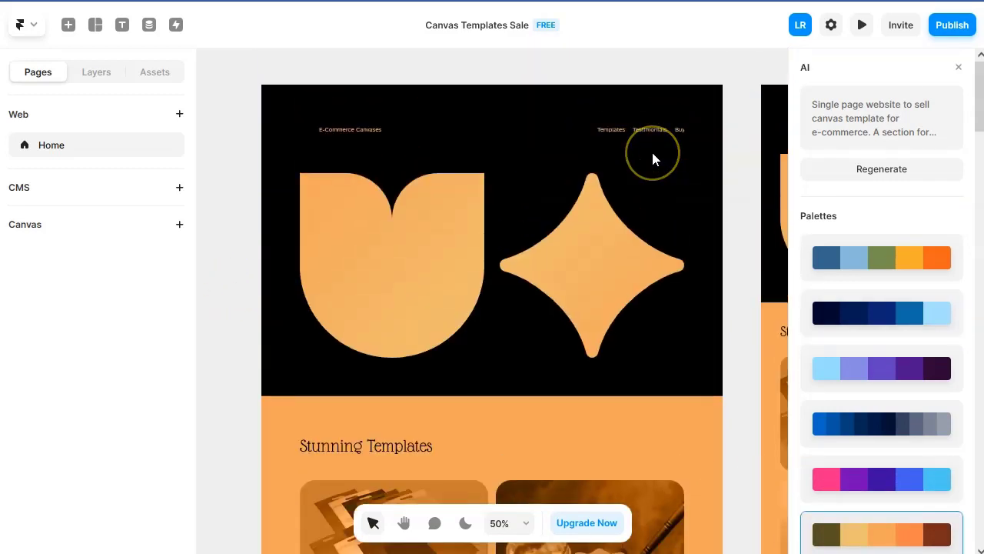
Select the black hero section and narrow it to about 71% of the page width
{"action": "left_click", "coordinate": [402, 258]}
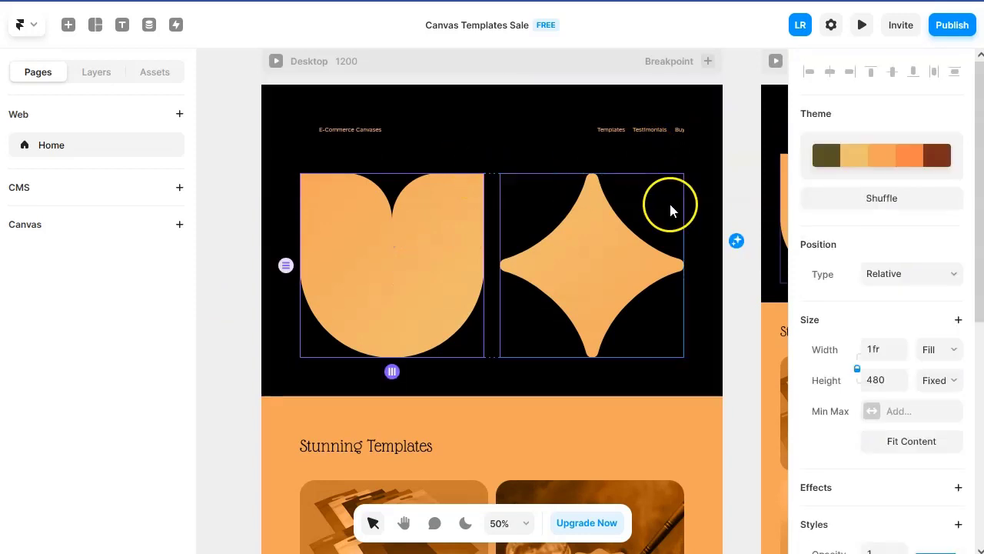
{"action": "left_click", "coordinate": [286, 266]}
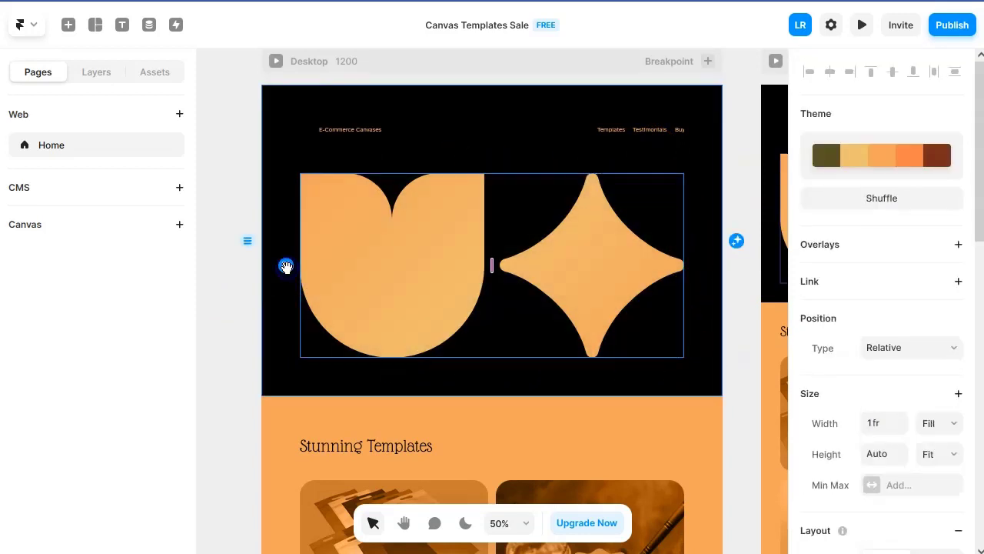
{"action": "left_click", "coordinate": [247, 242]}
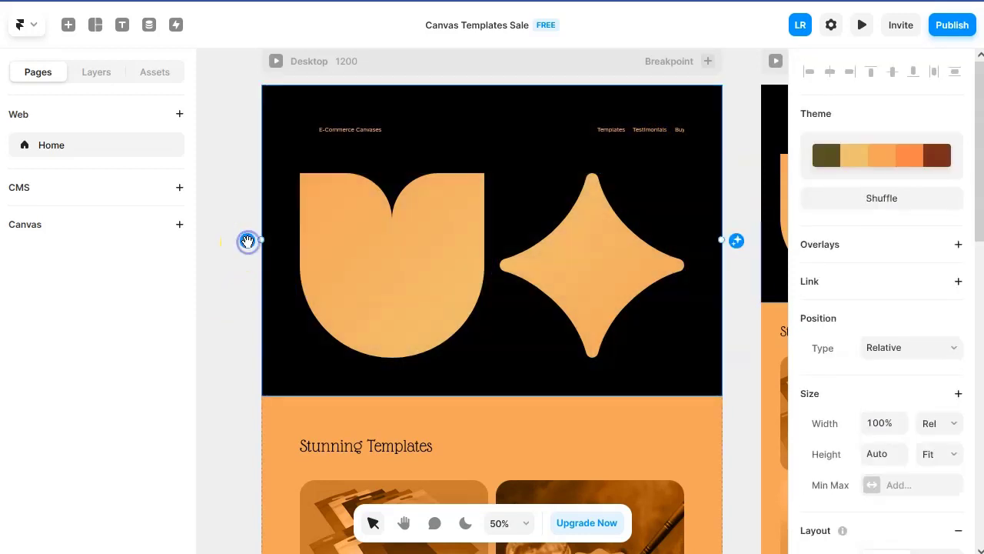
{"action": "mouse_move", "coordinate": [721, 241]}
{"action": "left_mouse_down"}
{"action": "mouse_move", "coordinate": [571, 242]}
{"action": "mouse_move", "coordinate": [679, 258]}
{"action": "mouse_move", "coordinate": [590, 236]}
{"action": "left_mouse_up"}
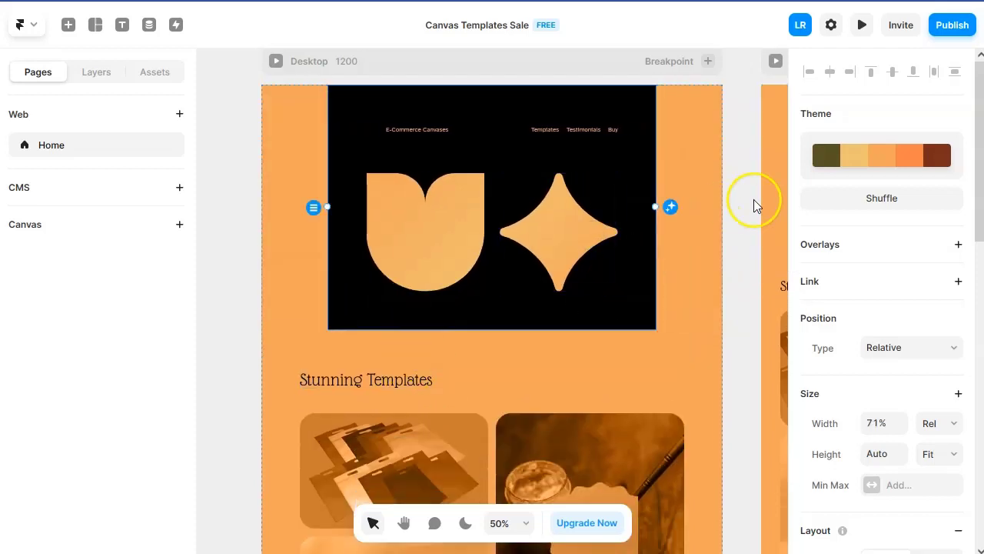
Switch the Stunning Templates heading font from Glass Antiqua to Glegoo
{"action": "double_click", "coordinate": [363, 379]}
{"action": "triple_click", "coordinate": [329, 379]}
{"action": "left_click", "coordinate": [387, 379]}
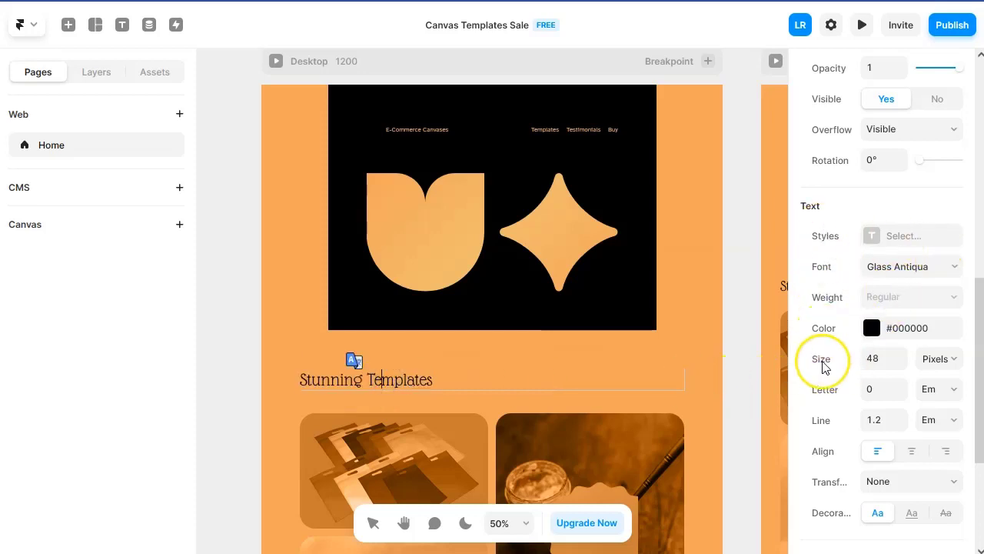
{"action": "left_click", "coordinate": [927, 269]}
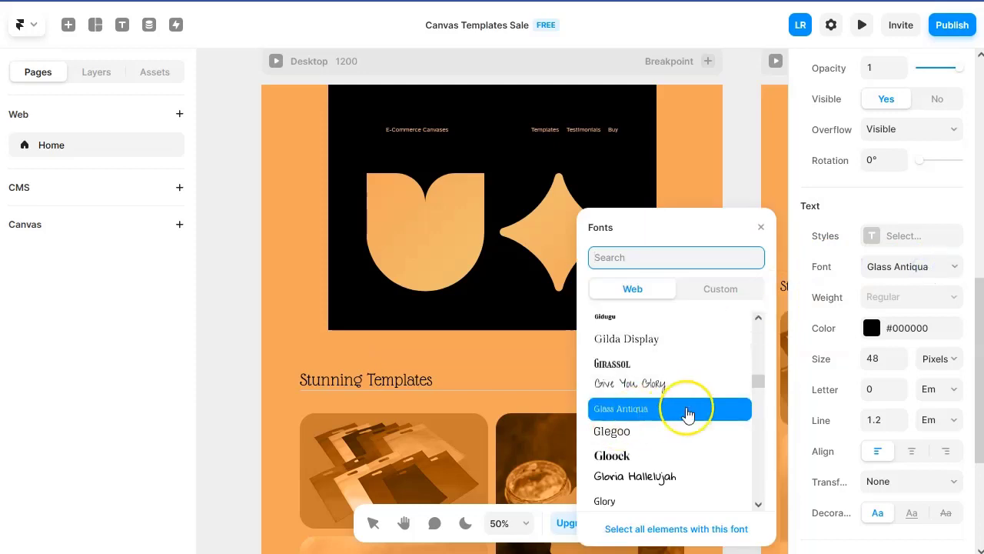
{"action": "left_click", "coordinate": [654, 434]}
{"action": "left_click", "coordinate": [607, 434]}
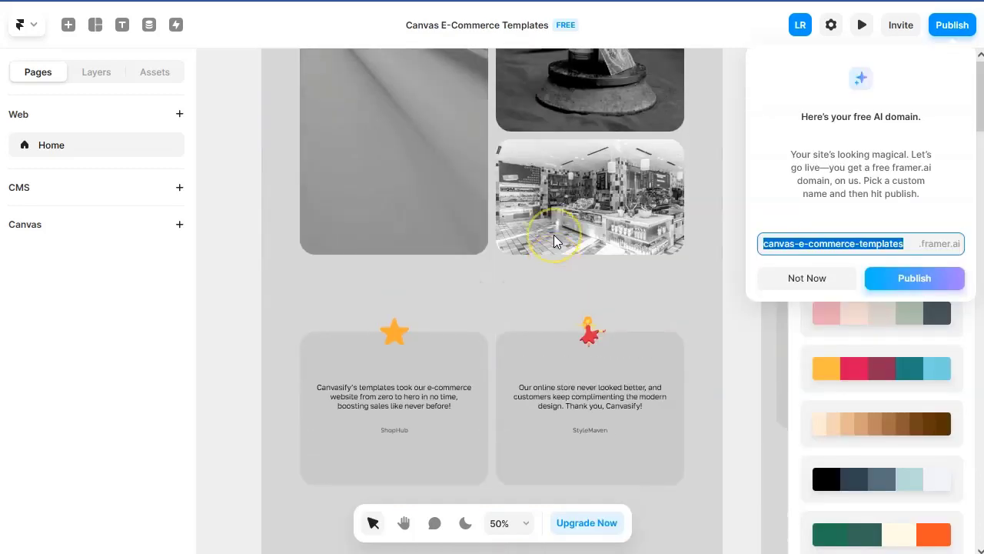
Publish the site on canvas-e-commerce-templates.framer.ai from the free domain popup
{"action": "scroll", "coordinate": [553, 235], "scroll_direction": "up", "scroll_amount": 10}
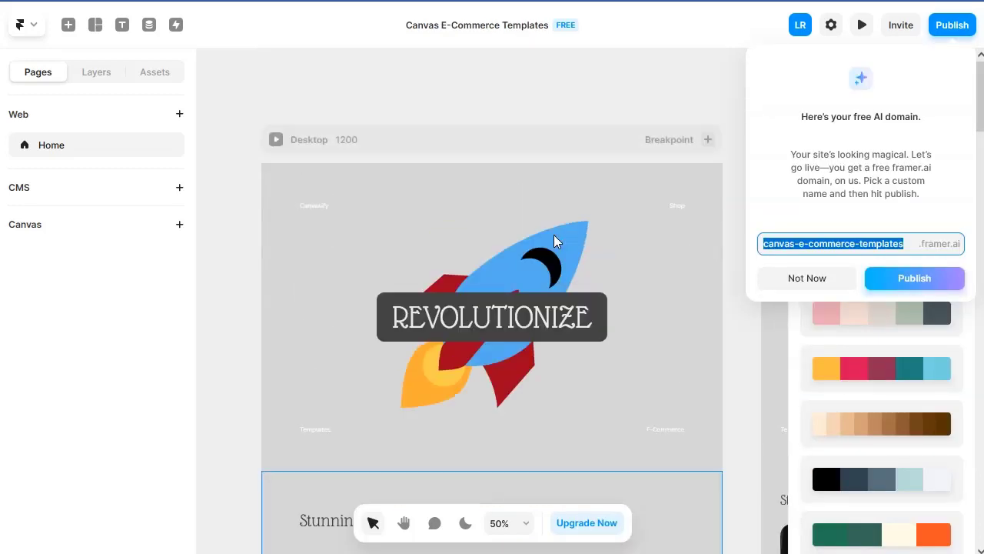
{"action": "scroll", "coordinate": [554, 235], "scroll_direction": "down", "scroll_amount": 10}
{"action": "left_click", "coordinate": [915, 278]}
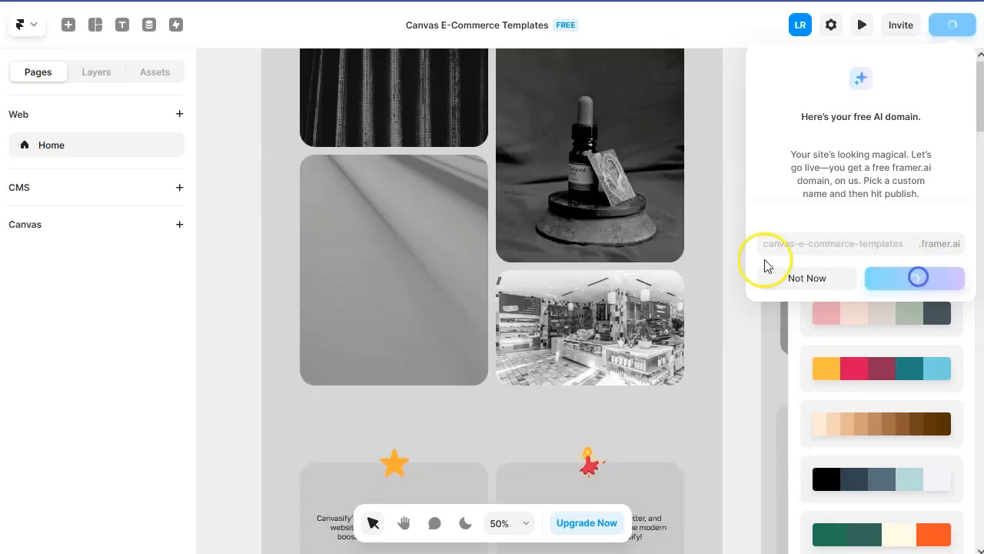
{"action": "left_click", "coordinate": [605, 256]}
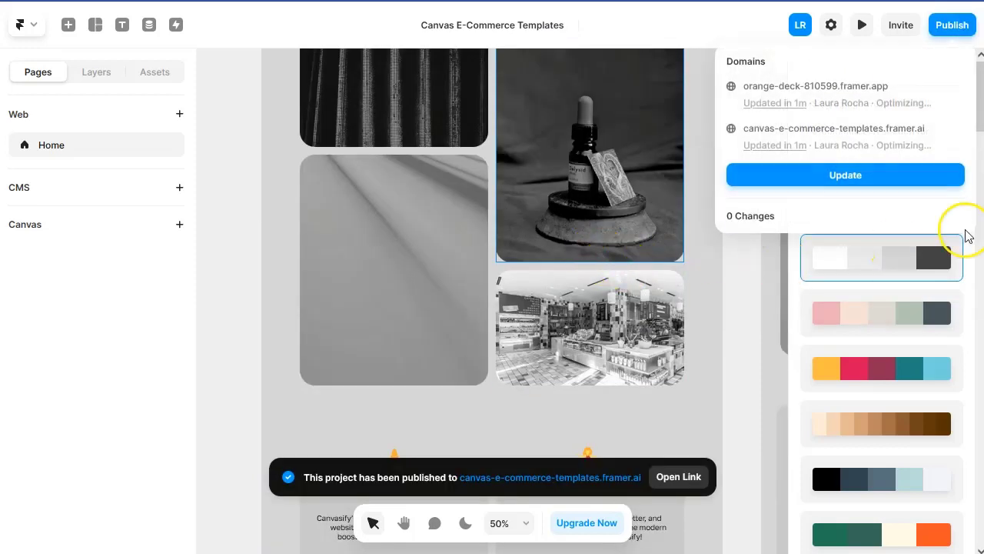
{"action": "scroll", "coordinate": [864, 335], "scroll_direction": "down", "scroll_amount": 5}
{"action": "scroll", "coordinate": [863, 336], "scroll_direction": "down", "scroll_amount": 4}
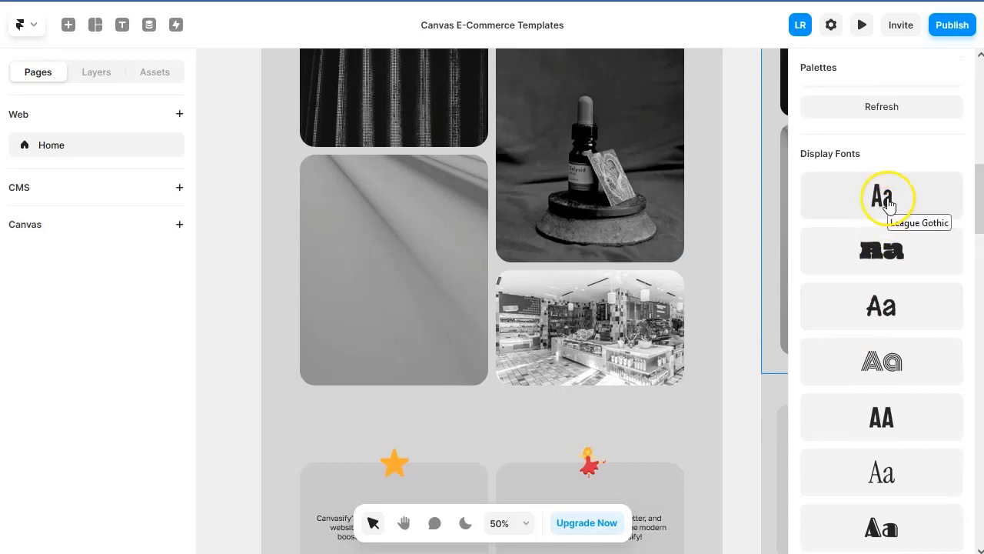
Preview condensed, rounded sans, lined and condensed bold capital display fonts on the headings
{"action": "scroll", "coordinate": [355, 328], "scroll_direction": "up", "scroll_amount": 5}
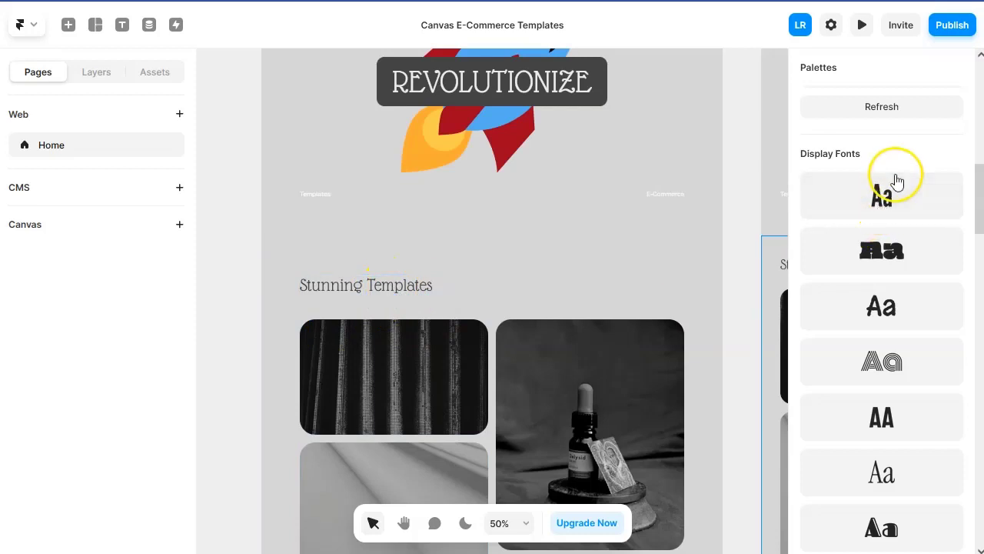
{"action": "left_click", "coordinate": [896, 202]}
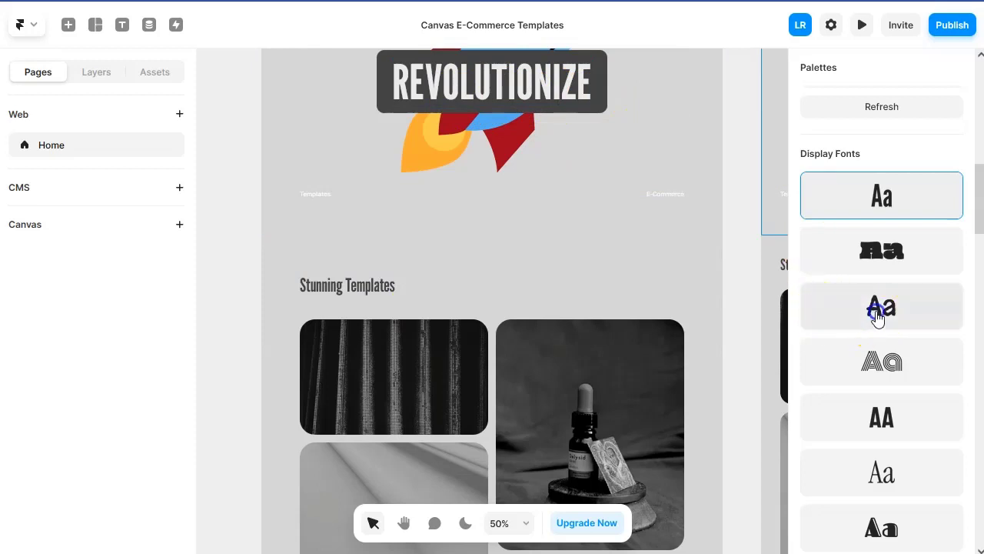
{"action": "left_click", "coordinate": [875, 318]}
{"action": "scroll", "coordinate": [884, 315], "scroll_direction": "down", "scroll_amount": 2}
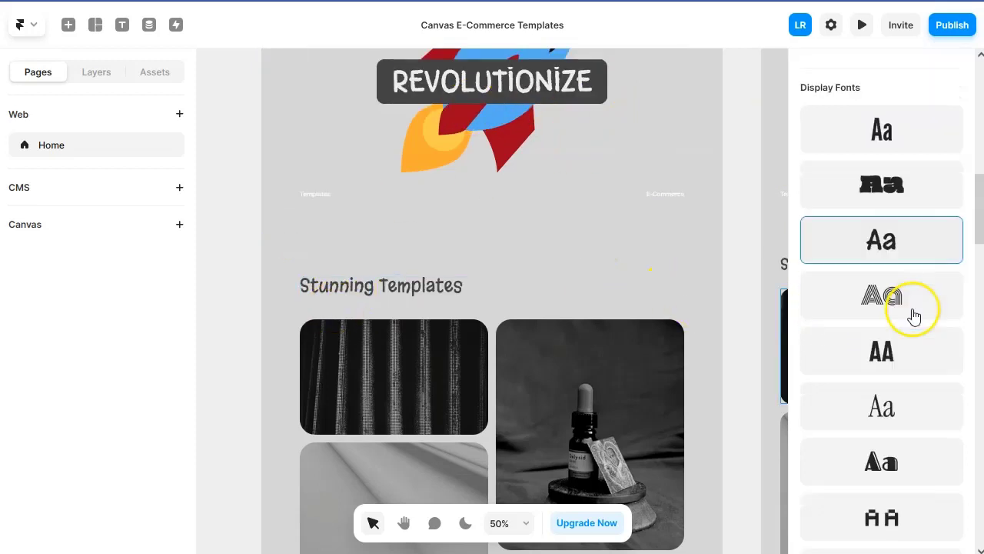
{"action": "scroll", "coordinate": [908, 269], "scroll_direction": "down", "scroll_amount": 2}
{"action": "left_click", "coordinate": [886, 227]}
{"action": "left_click", "coordinate": [869, 279]}
Try a geometric sans, then settle on the heavy wide display font for headings
{"action": "scroll", "coordinate": [879, 331], "scroll_direction": "down", "scroll_amount": 2}
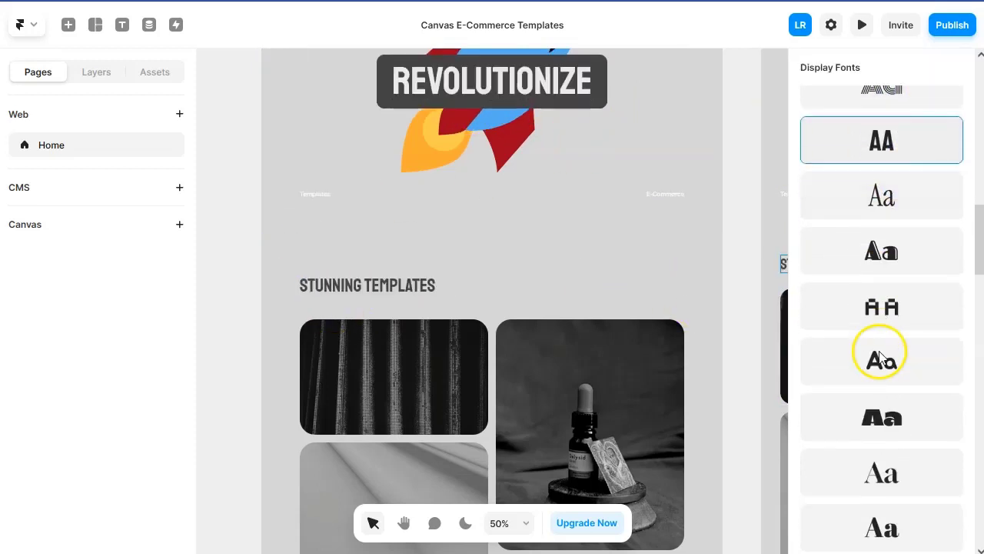
{"action": "left_click", "coordinate": [887, 359]}
{"action": "scroll", "coordinate": [846, 369], "scroll_direction": "down", "scroll_amount": 6}
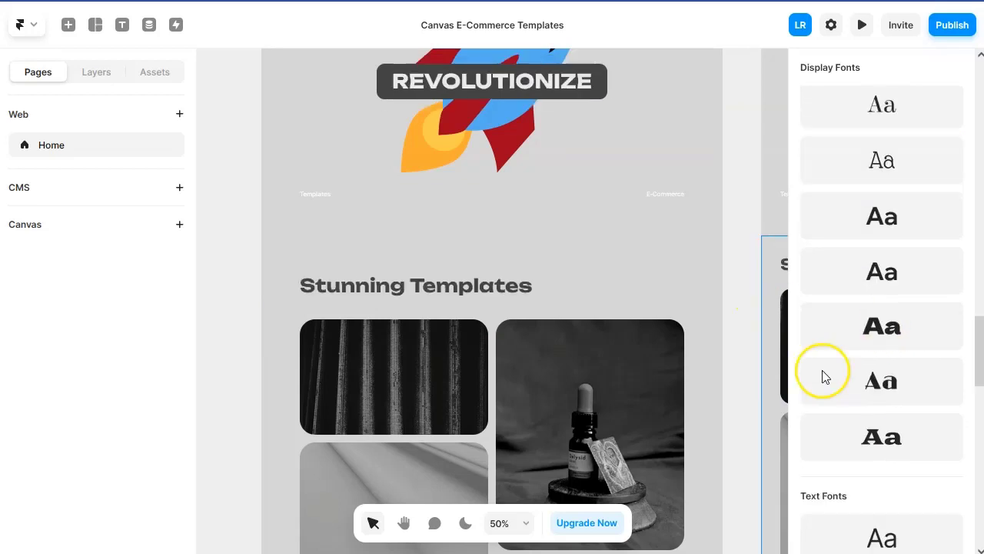
{"action": "left_click", "coordinate": [862, 223]}
{"action": "left_click", "coordinate": [863, 321]}
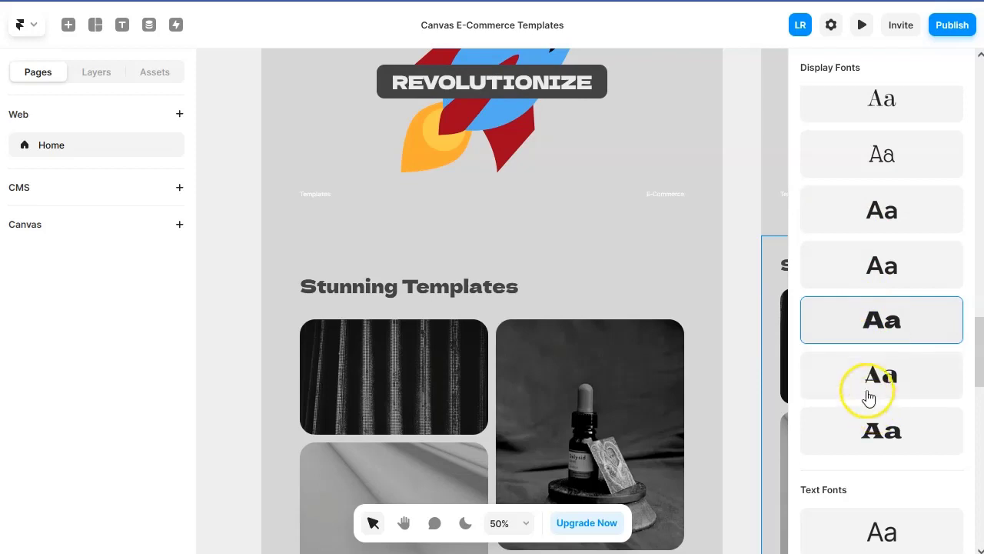
{"action": "left_click", "coordinate": [421, 290]}
Replace the Stunning Templates heading text with 'Asombrosas Plantillas'
{"action": "left_click", "coordinate": [397, 287]}
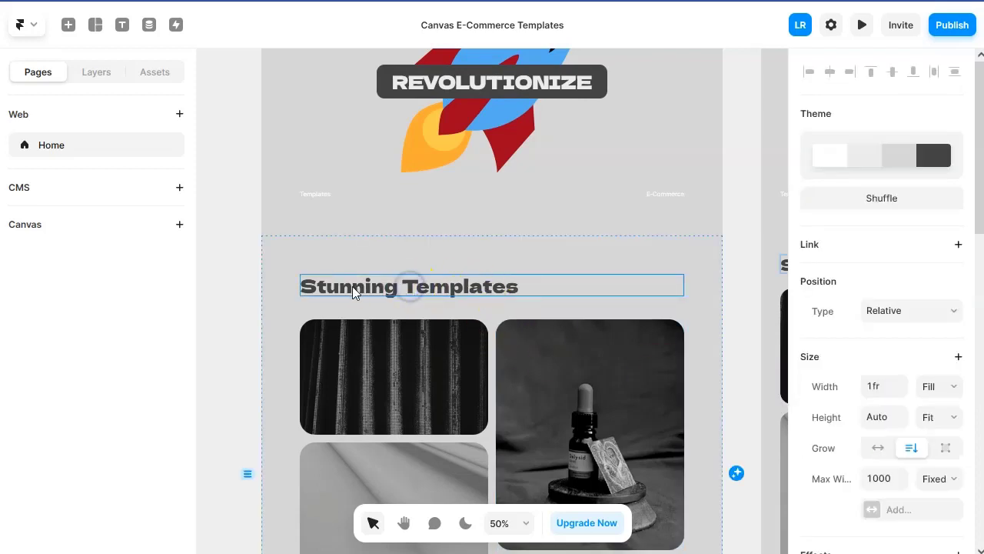
{"action": "double_click", "coordinate": [353, 289]}
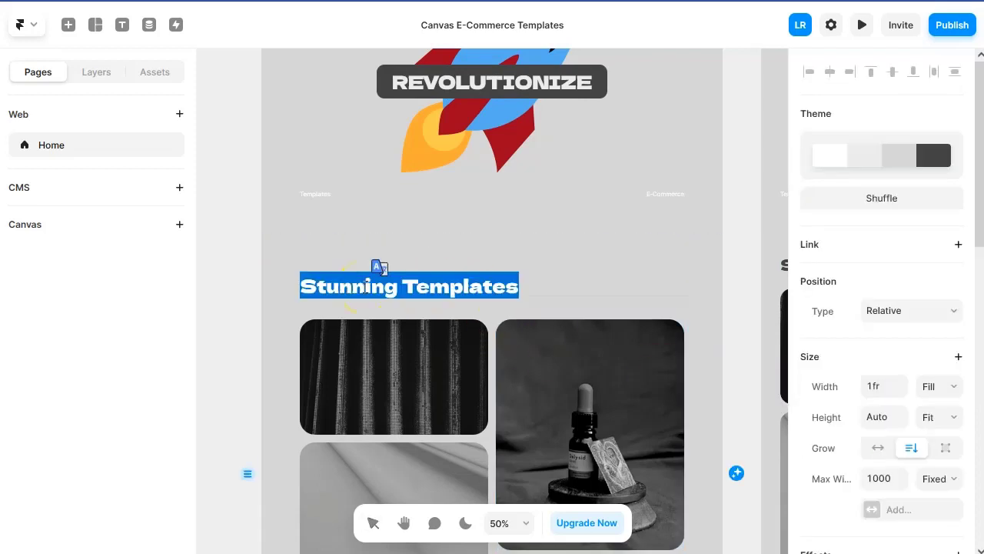
{"action": "type", "text": "SAsom"}
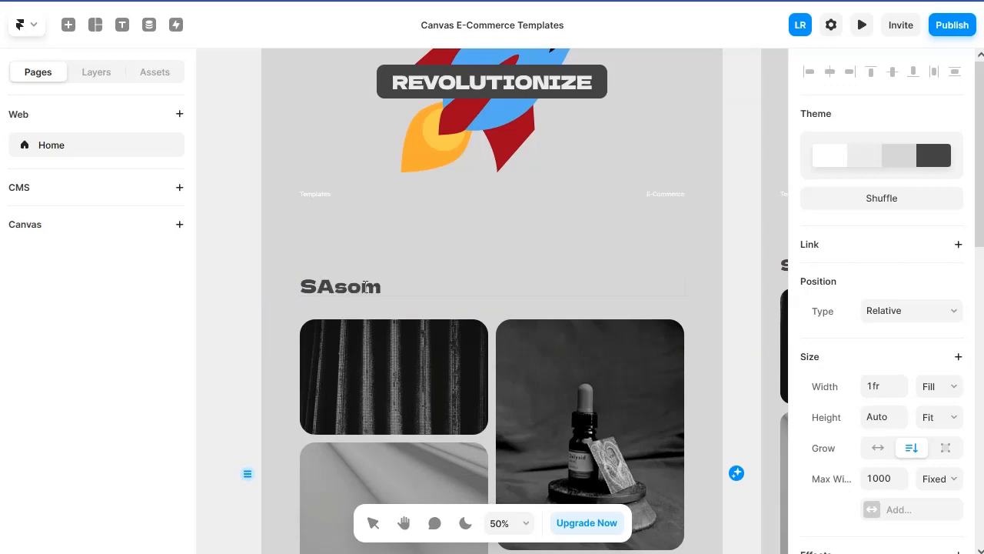
{"action": "type", "text": "brosas Plantillas"}
{"action": "key", "text": "Escape"}
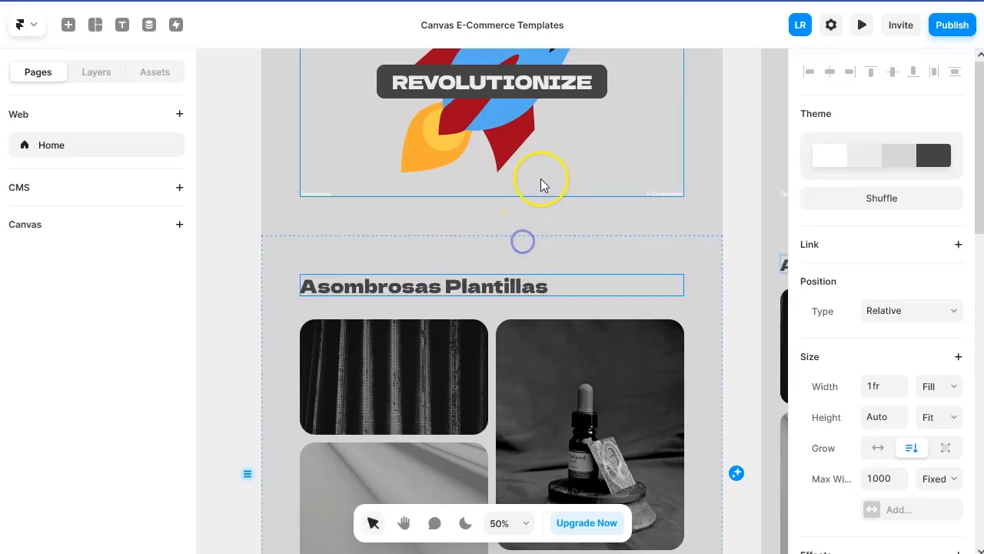
{"action": "scroll", "coordinate": [414, 332], "scroll_direction": "down", "scroll_amount": 2}
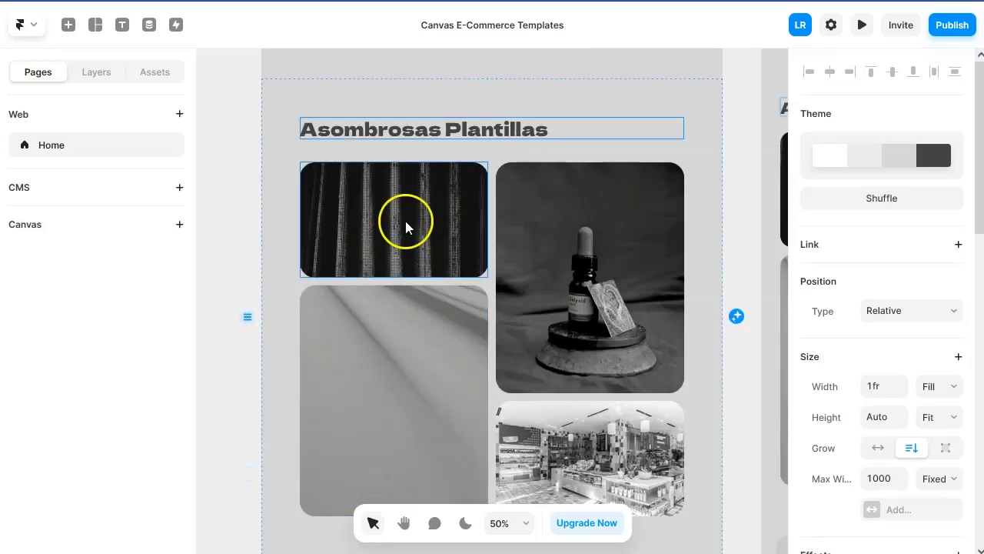
{"action": "left_click", "coordinate": [366, 214]}
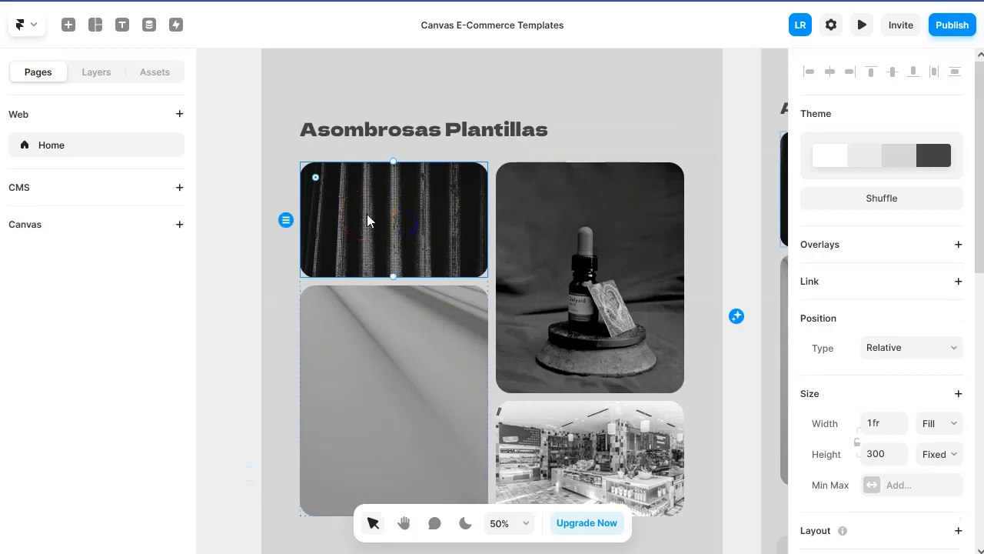
{"action": "left_click", "coordinate": [586, 228]}
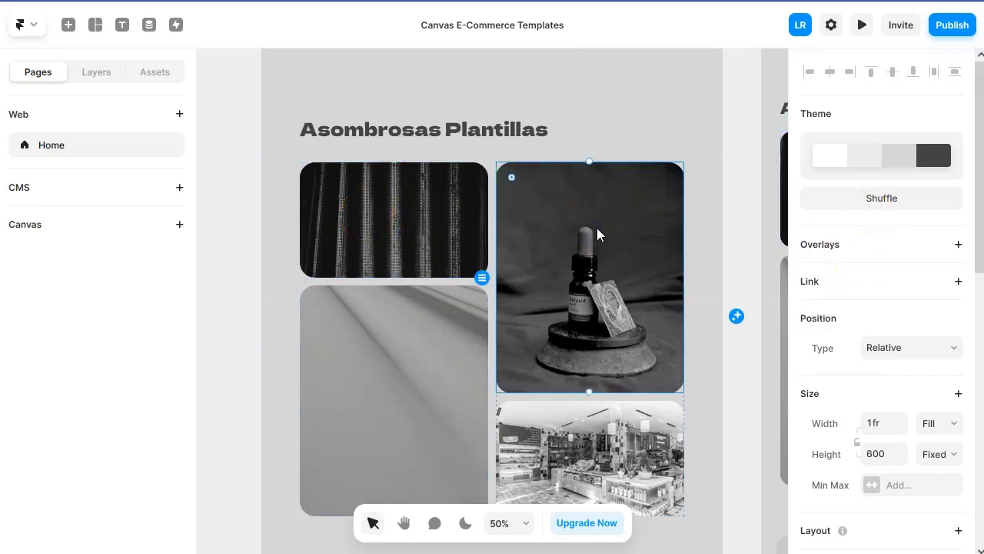
{"action": "left_click", "coordinate": [419, 385]}
{"action": "scroll", "coordinate": [875, 263], "scroll_direction": "down", "scroll_amount": 2}
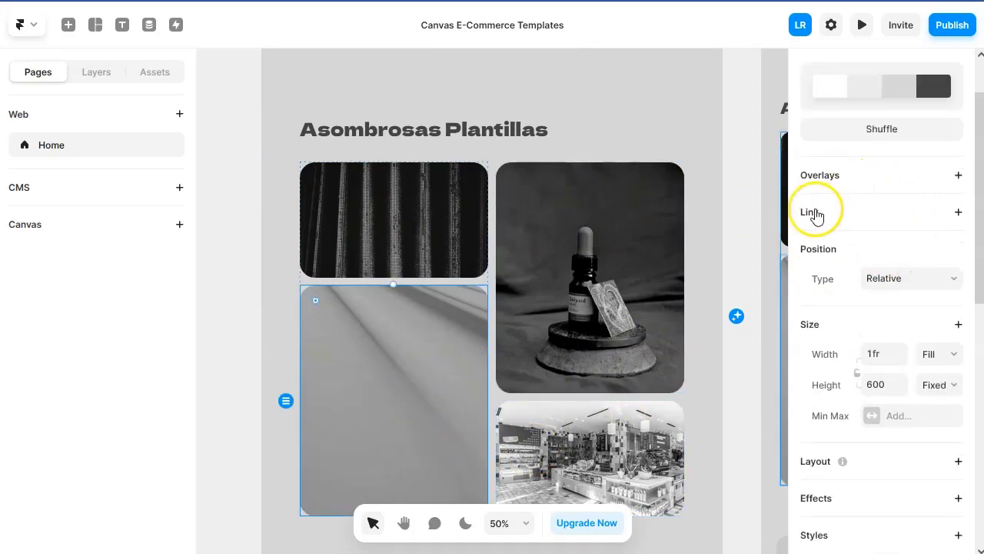
{"action": "scroll", "coordinate": [500, 279], "scroll_direction": "down", "scroll_amount": 2}
{"action": "scroll", "coordinate": [485, 329], "scroll_direction": "down", "scroll_amount": 1}
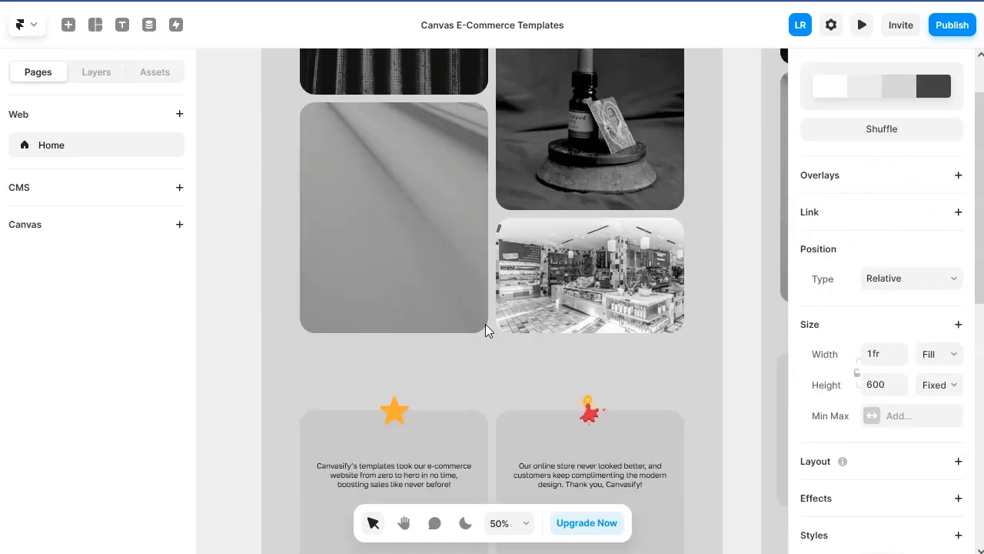
{"action": "scroll", "coordinate": [485, 324], "scroll_direction": "up", "scroll_amount": 1}
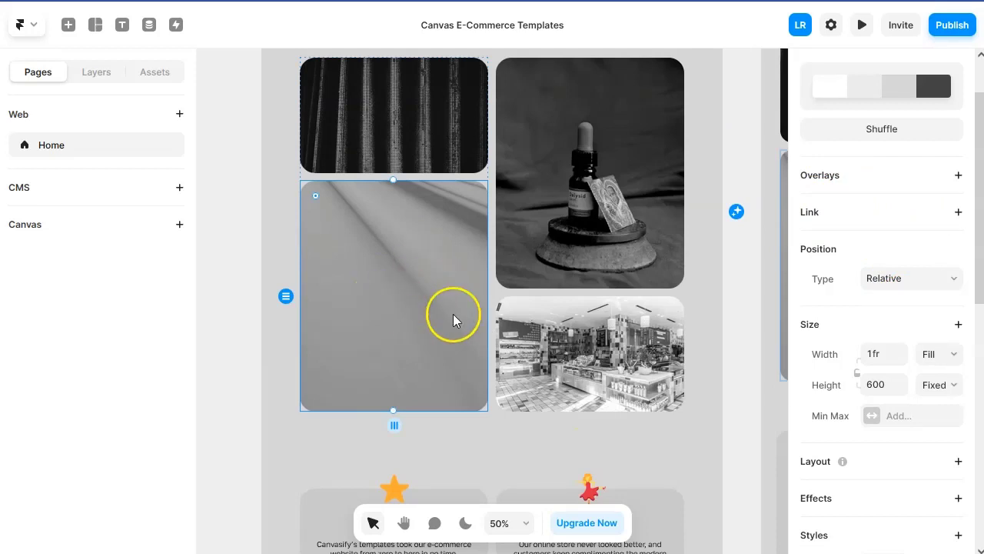
{"action": "left_click", "coordinate": [959, 213]}
{"action": "left_click", "coordinate": [906, 242]}
{"action": "type", "text": "h"}
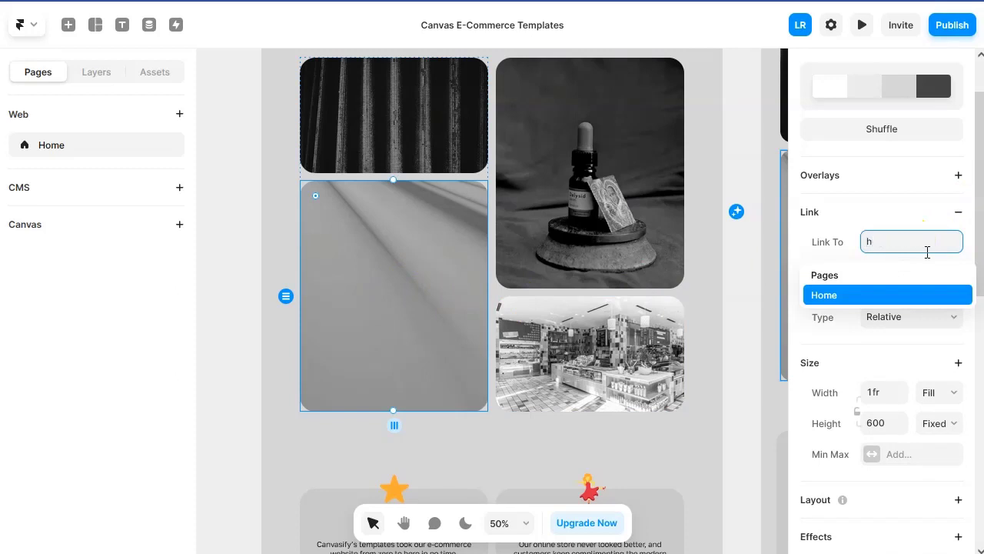
{"action": "type", "text": "ttp://google.com"}
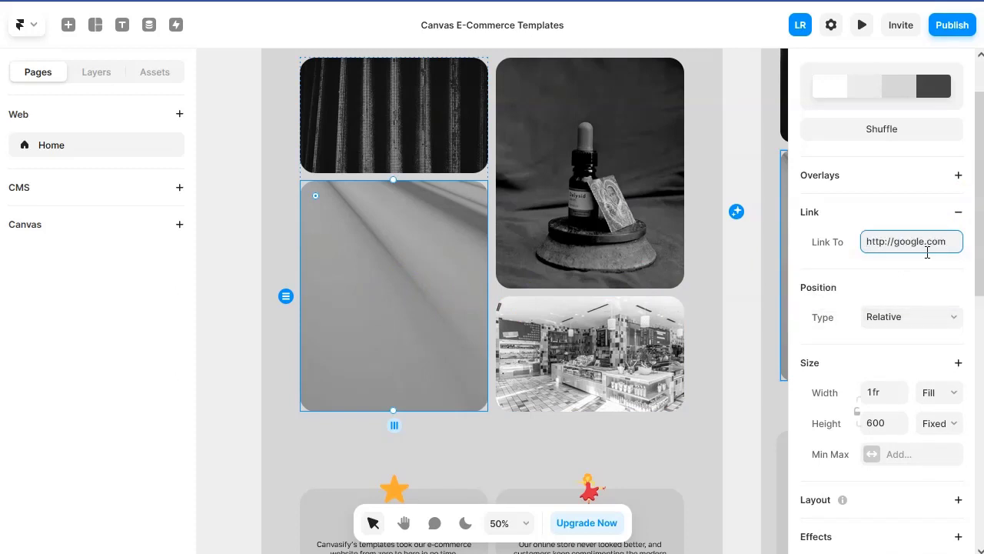
{"action": "left_click", "coordinate": [952, 26]}
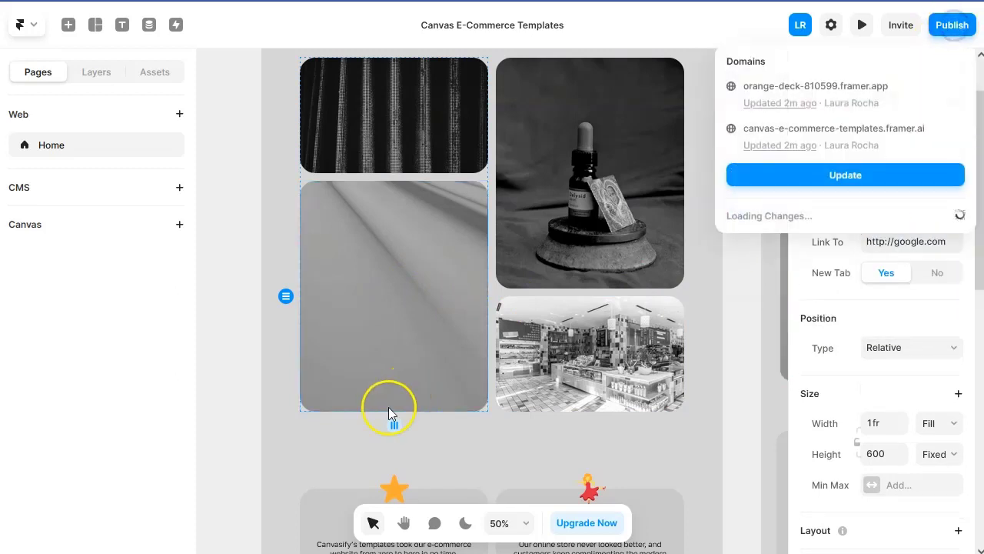
Open the Canvas E-Commerce Templates project in a new tab from its ••• menu
{"action": "left_click", "coordinate": [743, 331]}
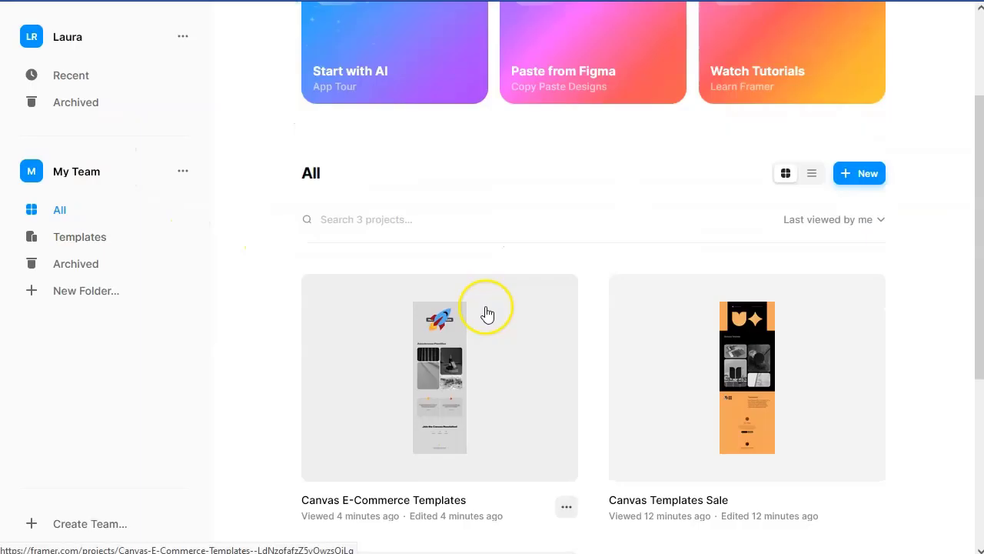
{"action": "scroll", "coordinate": [487, 313], "scroll_direction": "down", "scroll_amount": 2}
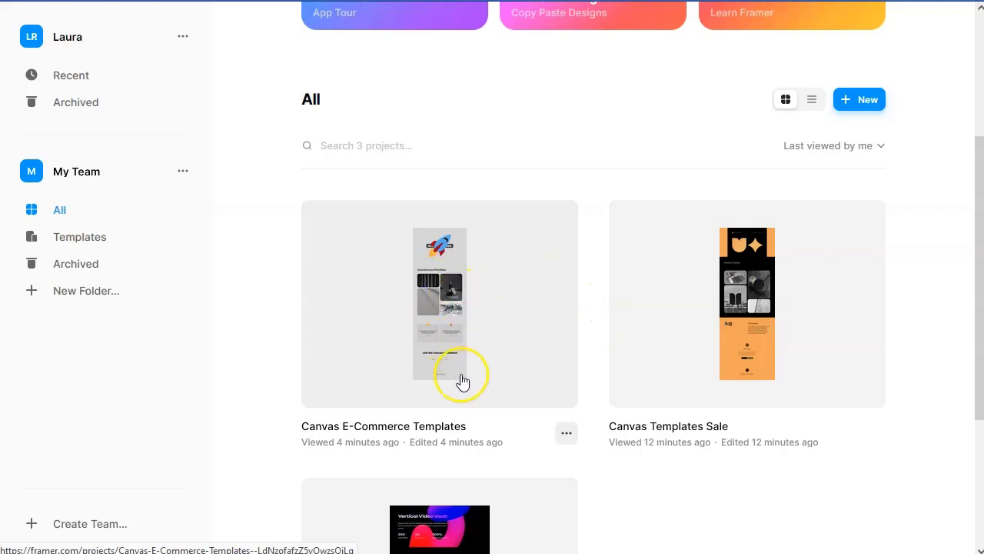
{"action": "left_click", "coordinate": [565, 437]}
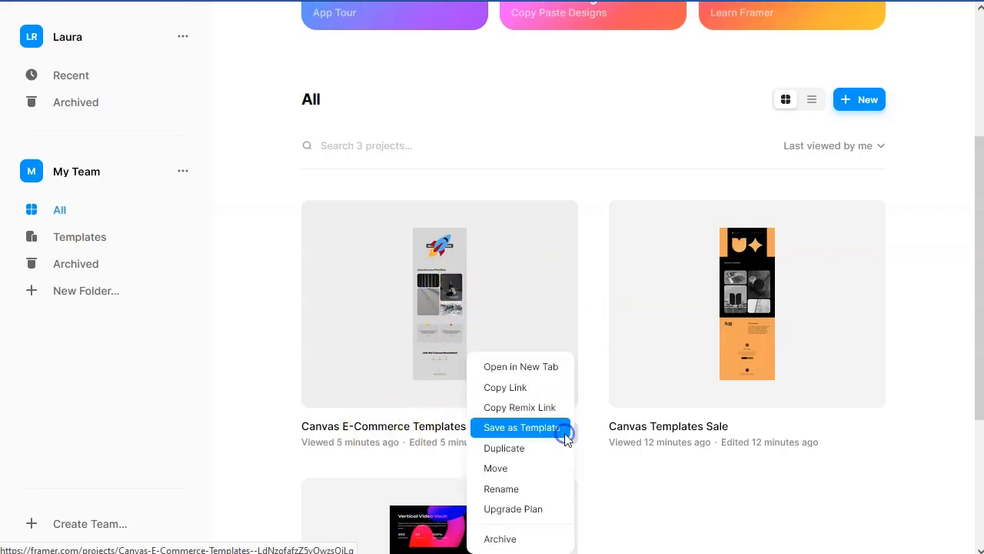
{"action": "left_click", "coordinate": [534, 367]}
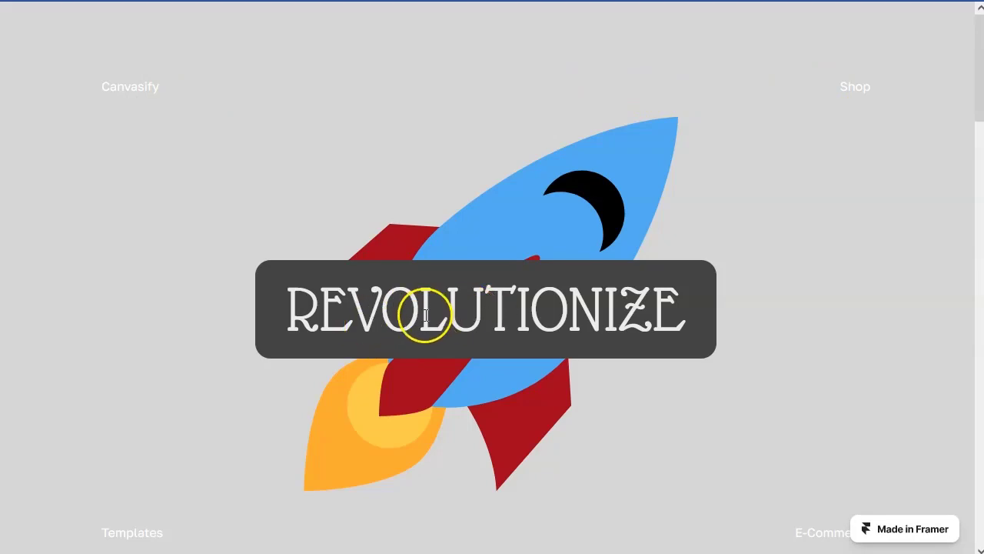
Scroll the live published site from the rocket hero down to the footer
{"action": "scroll", "coordinate": [238, 285], "scroll_direction": "down", "scroll_amount": 5}
{"action": "scroll", "coordinate": [233, 293], "scroll_direction": "down", "scroll_amount": 3}
{"action": "scroll", "coordinate": [253, 270], "scroll_direction": "down", "scroll_amount": 4}
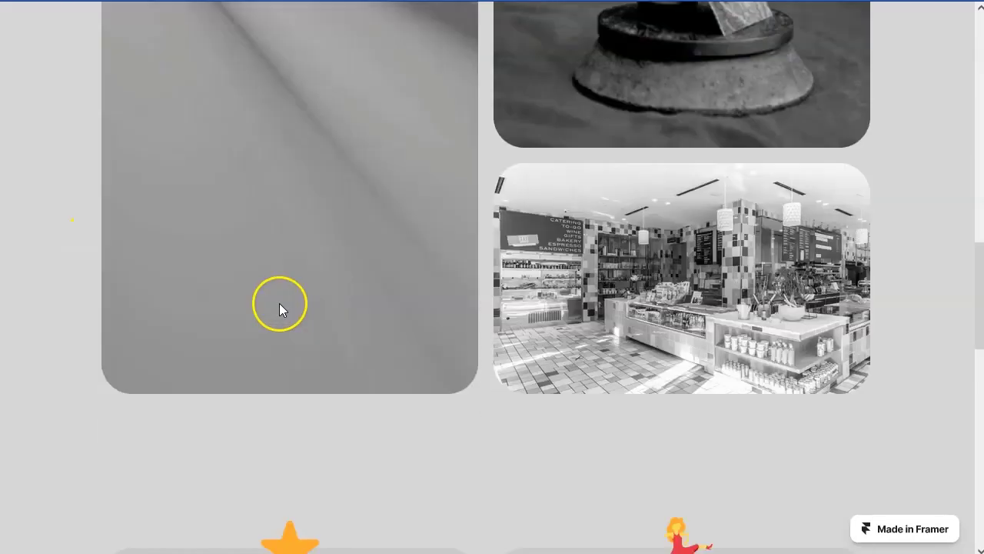
{"action": "scroll", "coordinate": [280, 303], "scroll_direction": "down", "scroll_amount": 3}
{"action": "scroll", "coordinate": [287, 290], "scroll_direction": "down", "scroll_amount": 5}
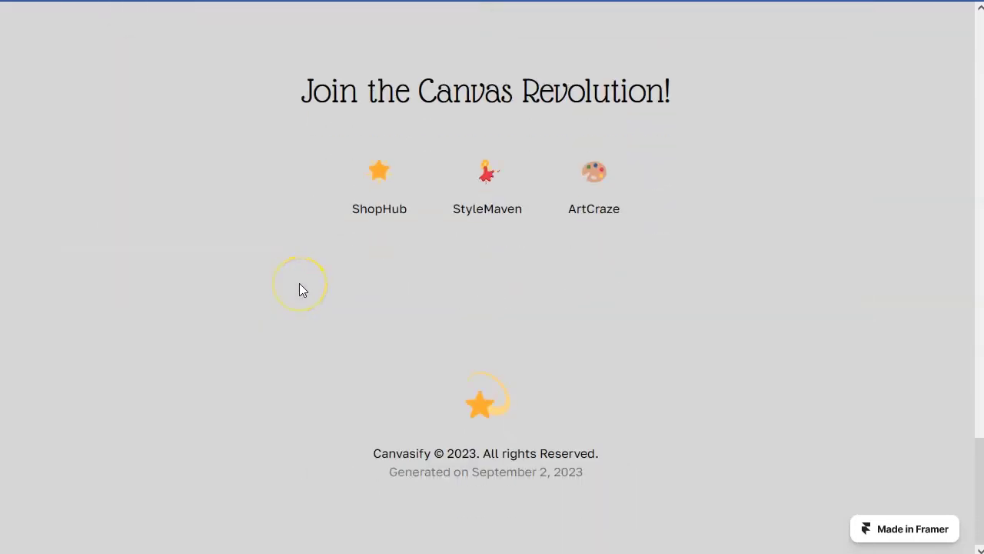
{"action": "scroll", "coordinate": [299, 284], "scroll_direction": "up", "scroll_amount": 5}
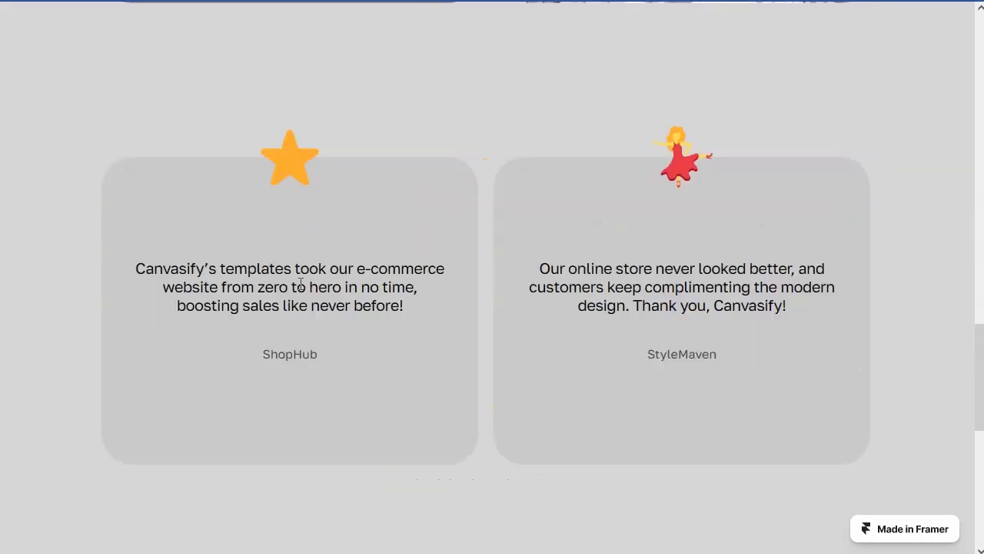
{"action": "scroll", "coordinate": [299, 290], "scroll_direction": "down", "scroll_amount": 2}
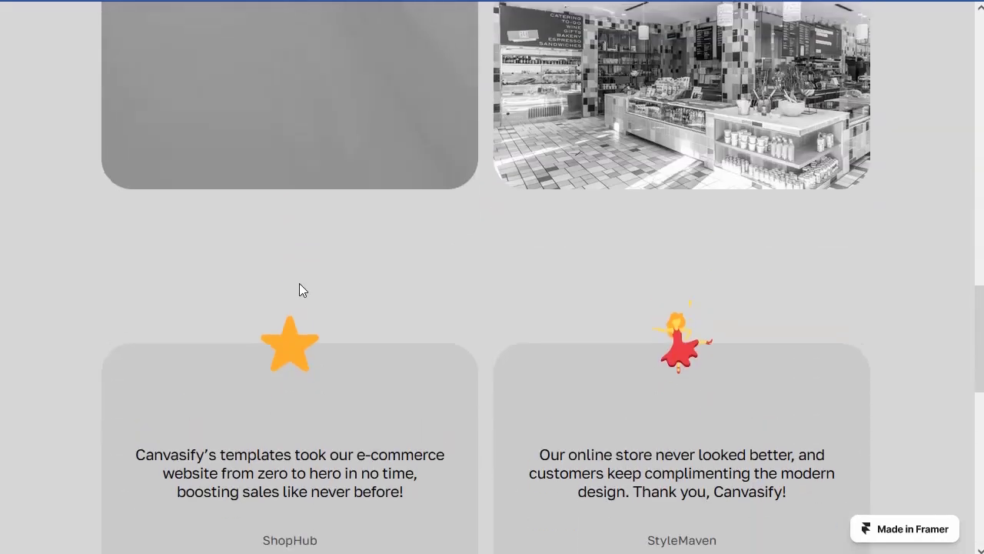
{"action": "scroll", "coordinate": [281, 310], "scroll_direction": "down", "scroll_amount": 4}
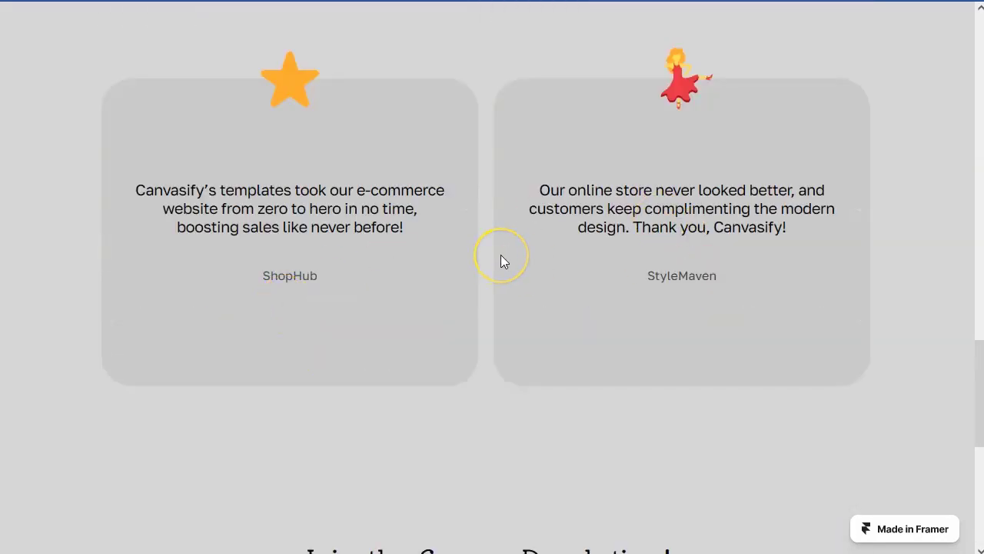
Scroll back up, close the Domains popover, and return to the editor canvas
{"action": "scroll", "coordinate": [501, 260], "scroll_direction": "up", "scroll_amount": 8}
{"action": "scroll", "coordinate": [449, 262], "scroll_direction": "up", "scroll_amount": 1}
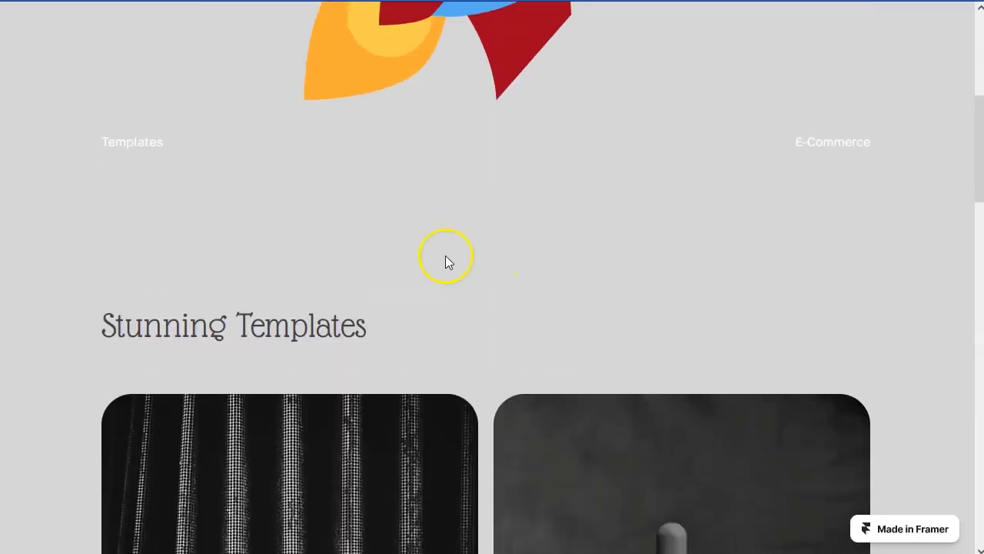
{"action": "scroll", "coordinate": [633, 192], "scroll_direction": "up", "scroll_amount": 5}
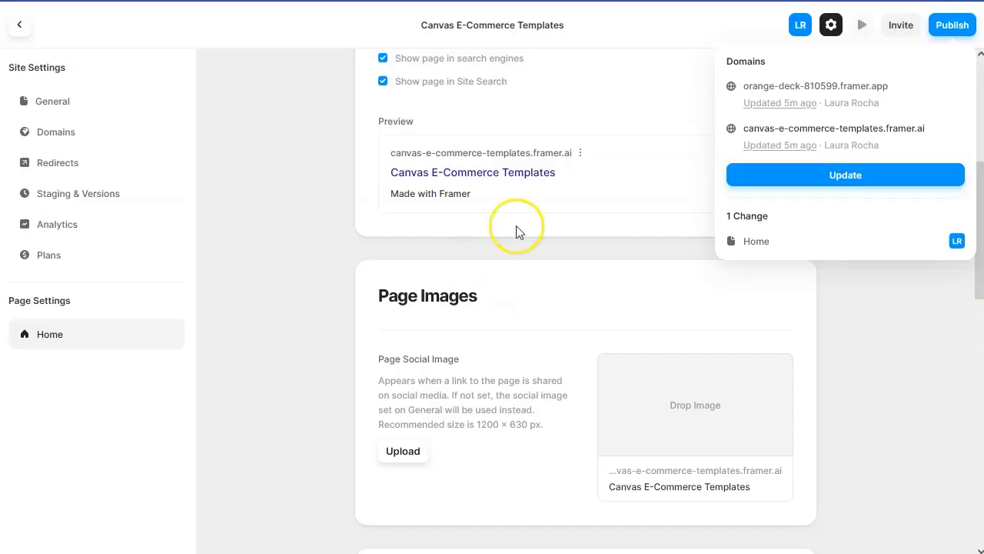
{"action": "left_click", "coordinate": [255, 156]}
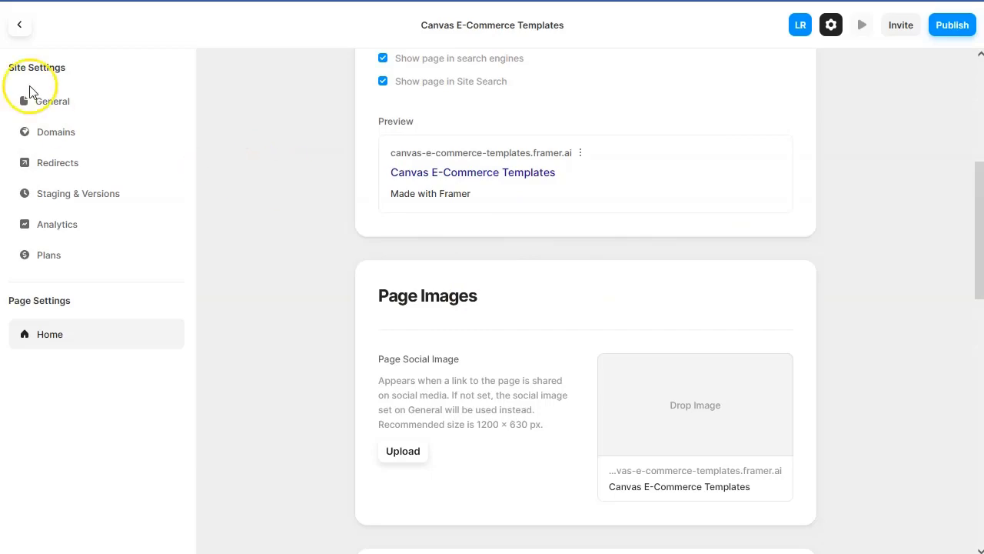
{"action": "left_click", "coordinate": [19, 24]}
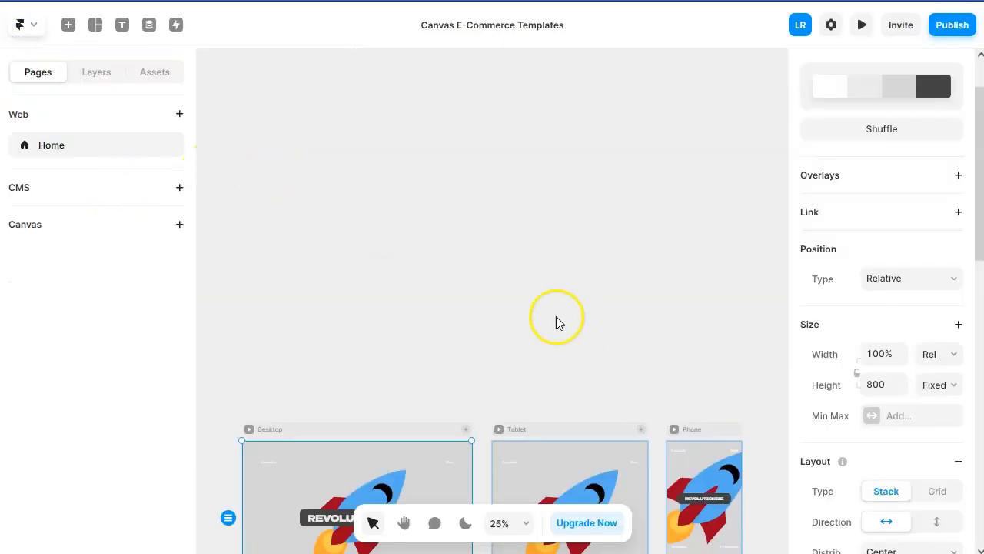
Select the Desktop hero section, then the Desktop, Tablet and Phone breakpoint frames in turn
{"action": "scroll", "coordinate": [517, 278], "scroll_direction": "down", "scroll_amount": 5}
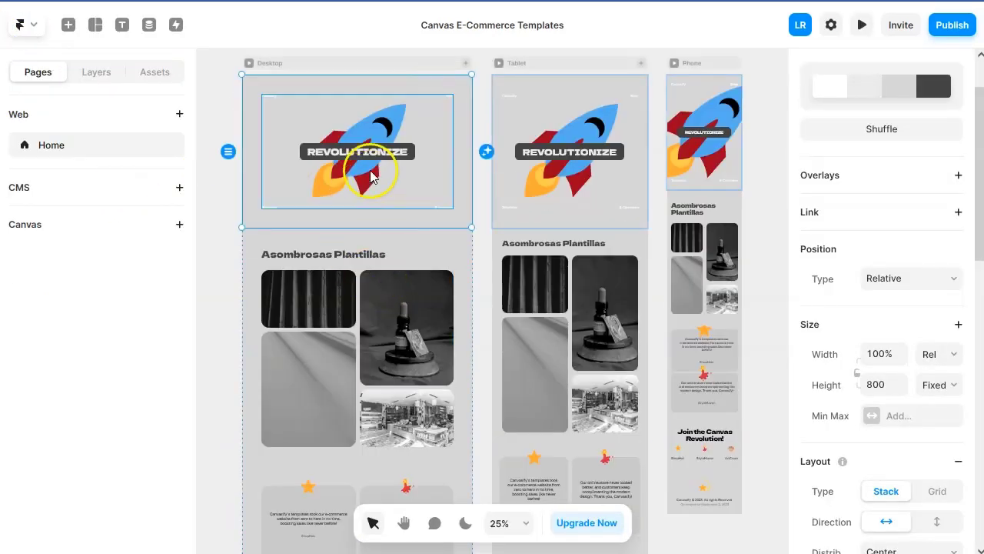
{"action": "left_click", "coordinate": [371, 158]}
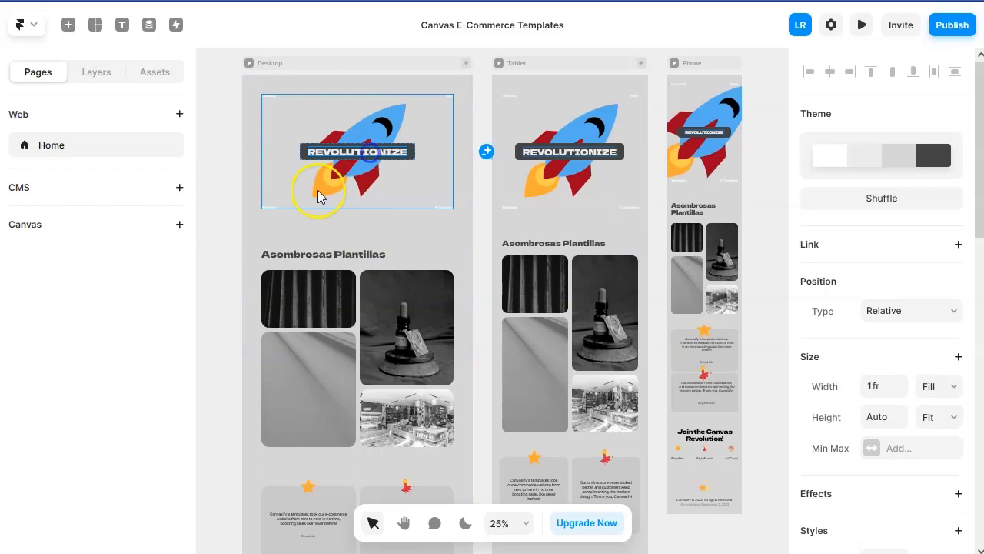
{"action": "left_click", "coordinate": [233, 238]}
{"action": "scroll", "coordinate": [256, 270], "scroll_direction": "up", "scroll_amount": 1}
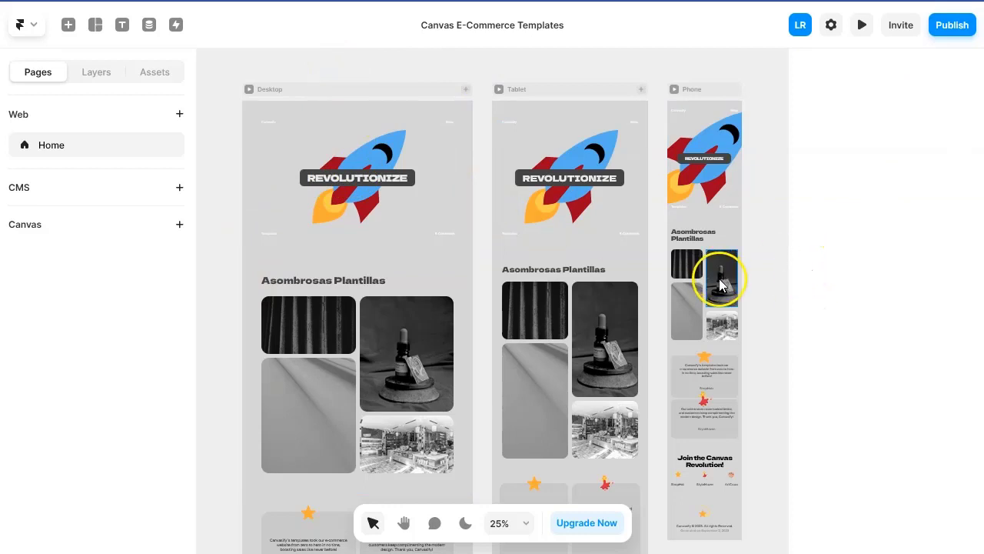
{"action": "left_click", "coordinate": [303, 93]}
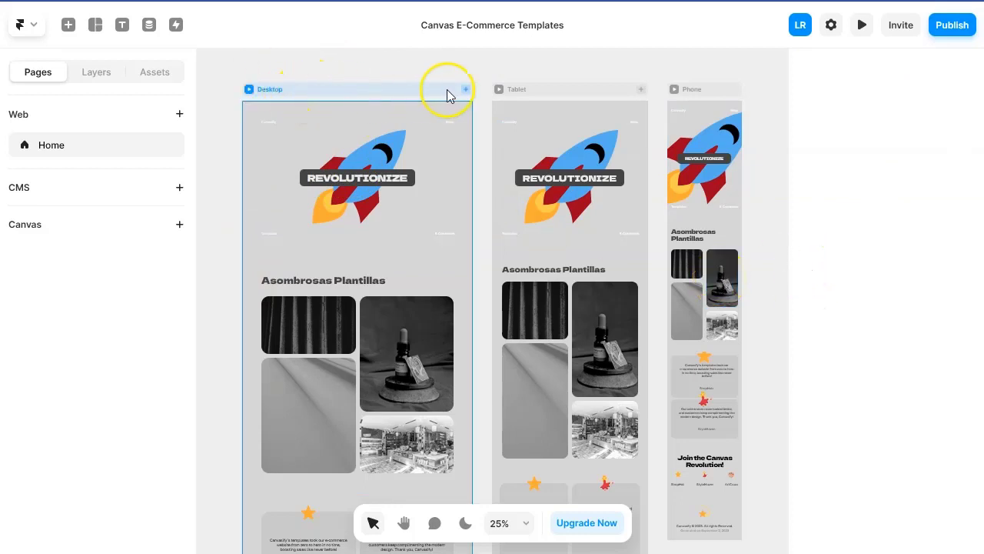
{"action": "left_click", "coordinate": [527, 92]}
{"action": "left_click", "coordinate": [715, 94]}
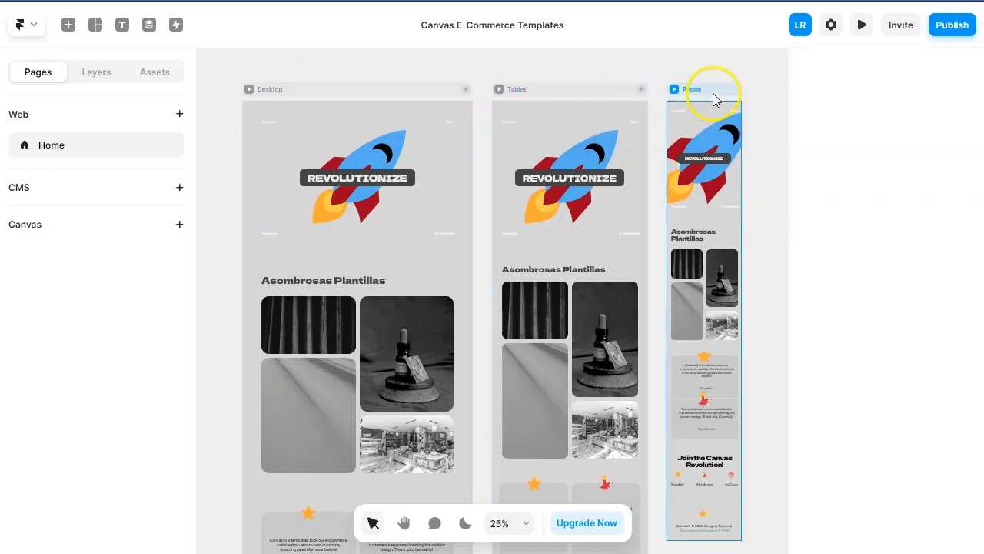
Inspect the Asombrosas Plantillas image grid and its bottle image in the Desktop layout
{"action": "left_click", "coordinate": [357, 315]}
{"action": "scroll", "coordinate": [358, 317], "scroll_direction": "down", "scroll_amount": 2}
{"action": "scroll", "coordinate": [357, 316], "scroll_direction": "down", "scroll_amount": 2}
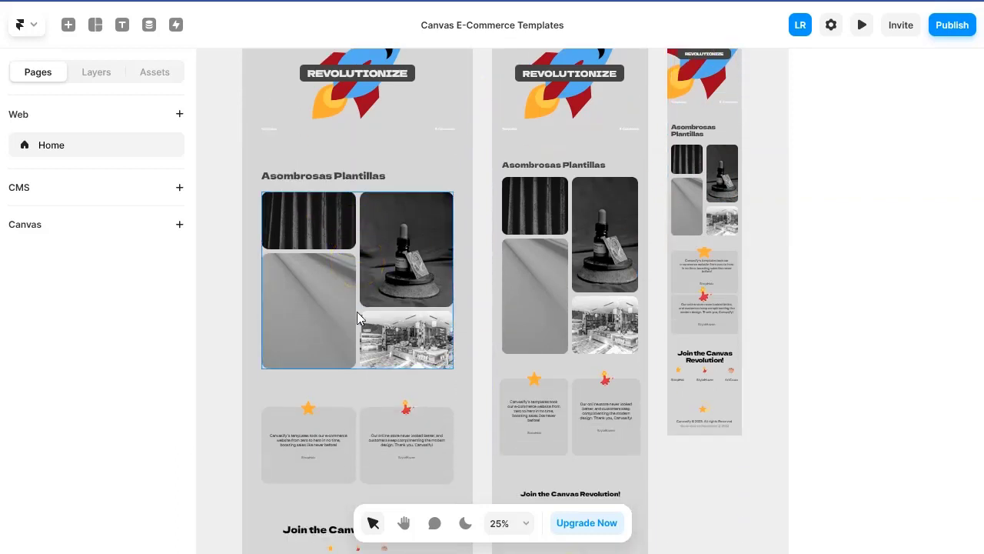
{"action": "left_click", "coordinate": [373, 284]}
{"action": "scroll", "coordinate": [373, 284], "scroll_direction": "up", "scroll_amount": 5}
{"action": "scroll", "coordinate": [373, 284], "scroll_direction": "up", "scroll_amount": 5}
{"action": "left_click", "coordinate": [294, 267]}
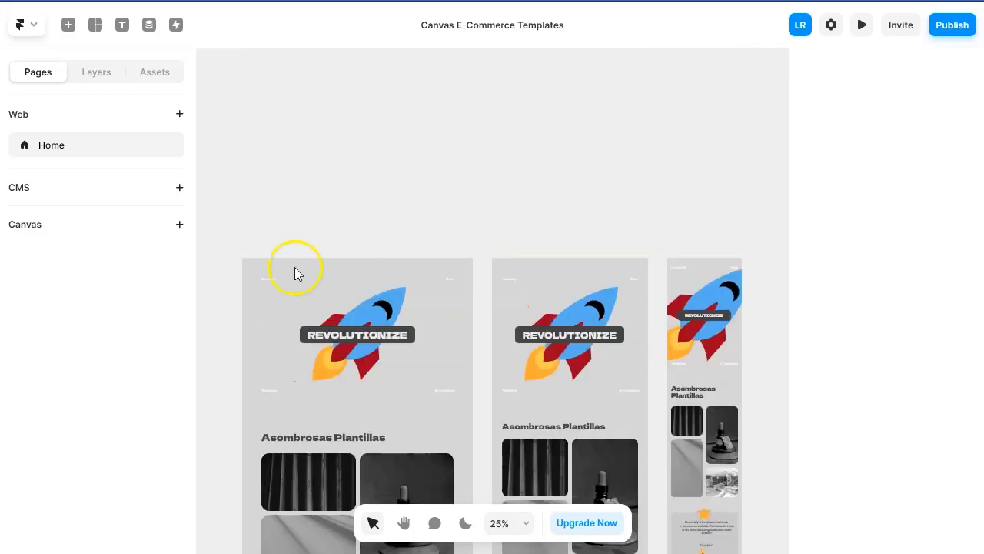
Select the hero container in the Desktop layout, then clear the selection
{"action": "scroll", "coordinate": [265, 184], "scroll_direction": "down", "scroll_amount": 3}
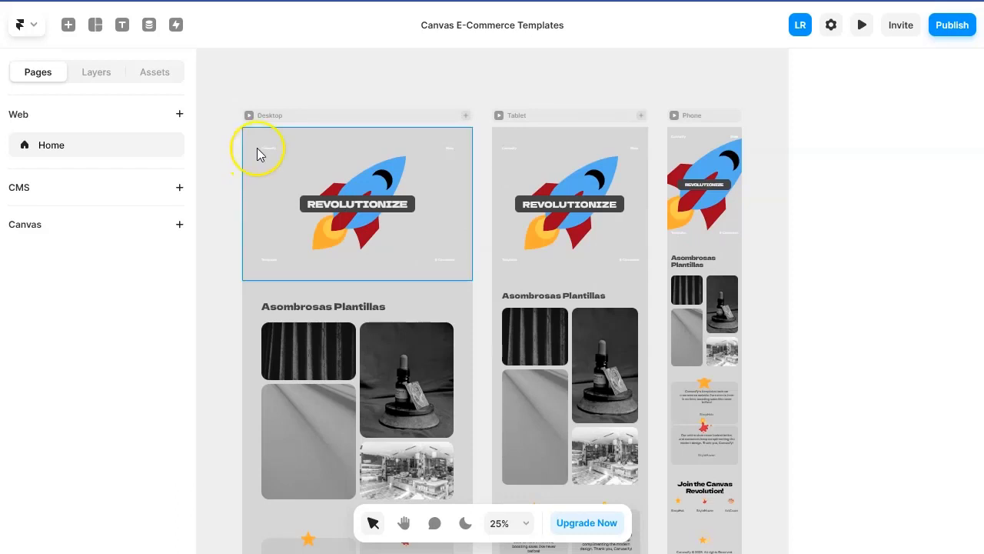
{"action": "left_click", "coordinate": [440, 207]}
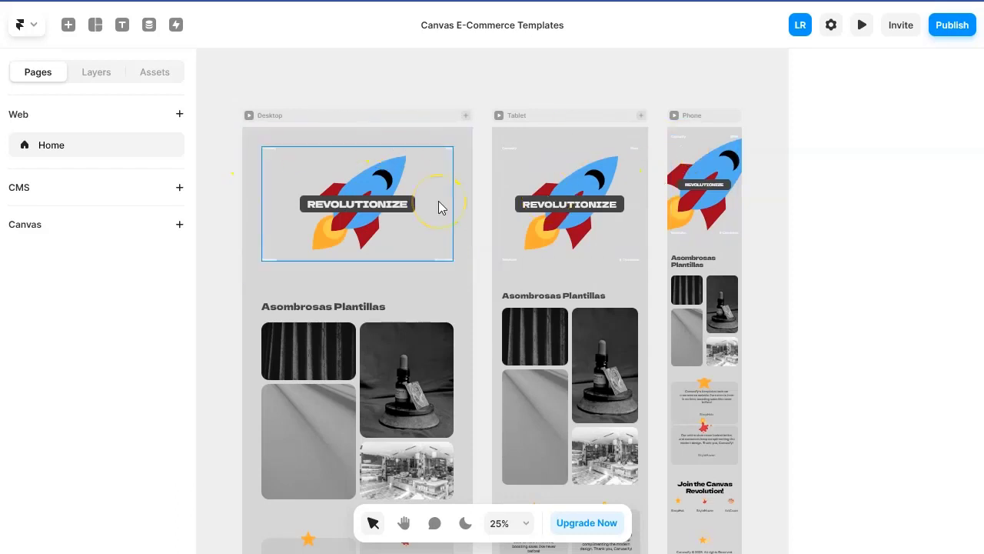
{"action": "scroll", "coordinate": [439, 206], "scroll_direction": "down", "scroll_amount": 1}
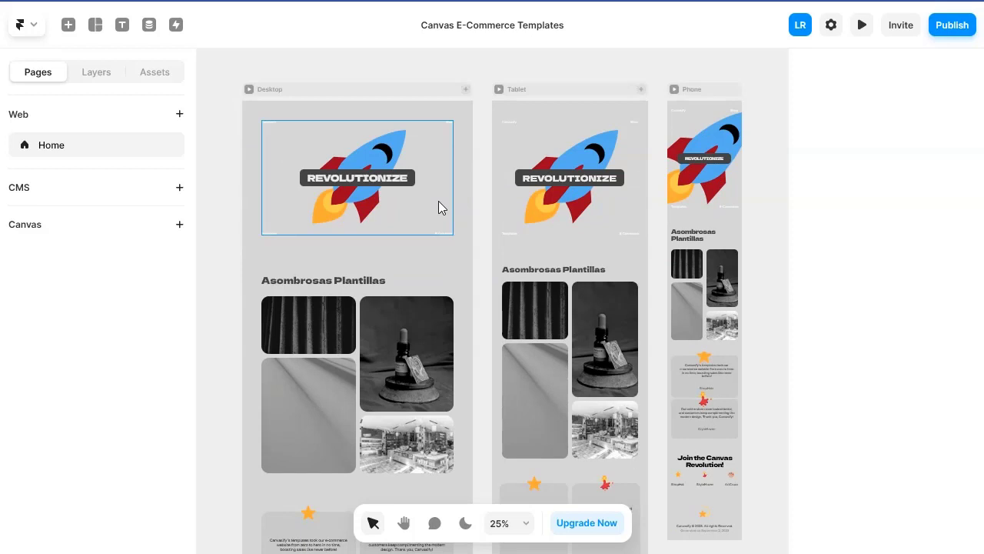
{"action": "left_click", "coordinate": [226, 113]}
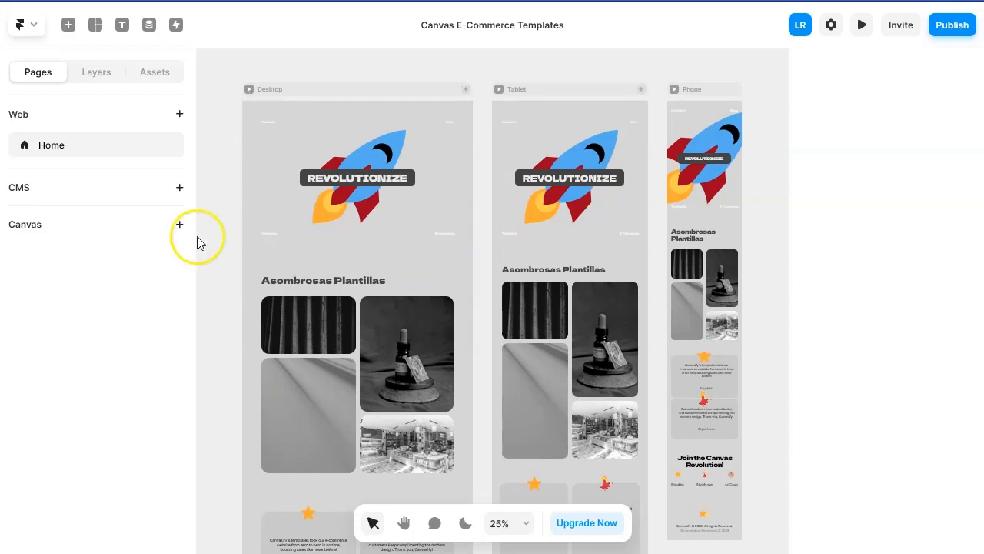